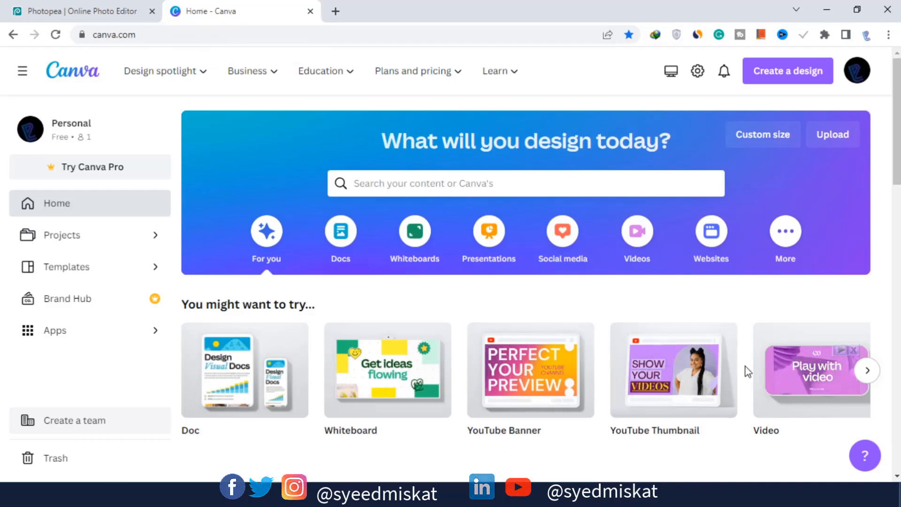
Create a new YouTube Thumbnail design and filter its templates by the Vlog category
{"action": "left_click", "coordinate": [679, 401]}
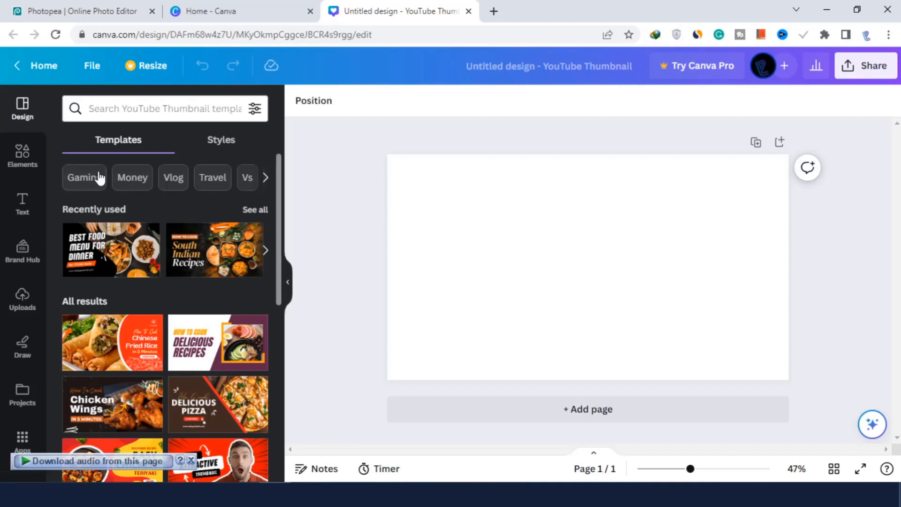
{"action": "left_click", "coordinate": [178, 180]}
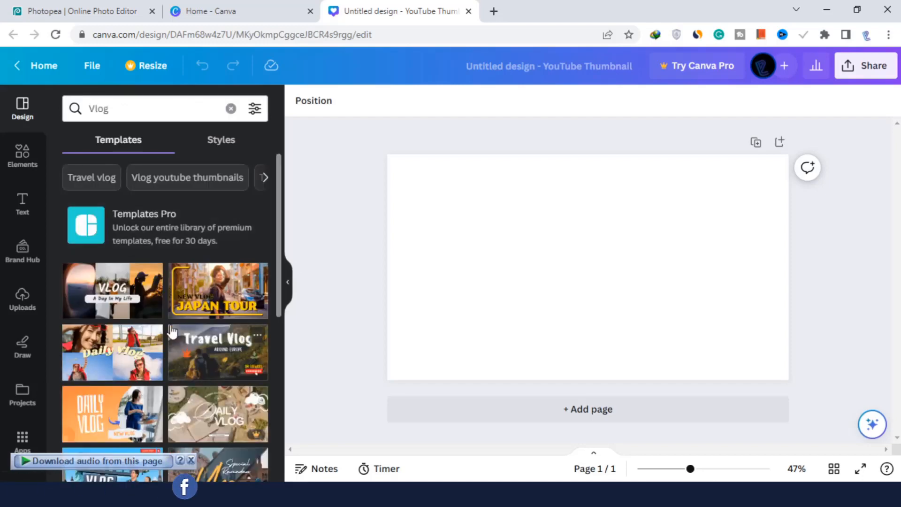
Find the Mountain Vlog template with the hiker among the Vlog results and apply it to the blank page
{"action": "scroll", "coordinate": [173, 331], "scroll_direction": "down", "scroll_amount": 3}
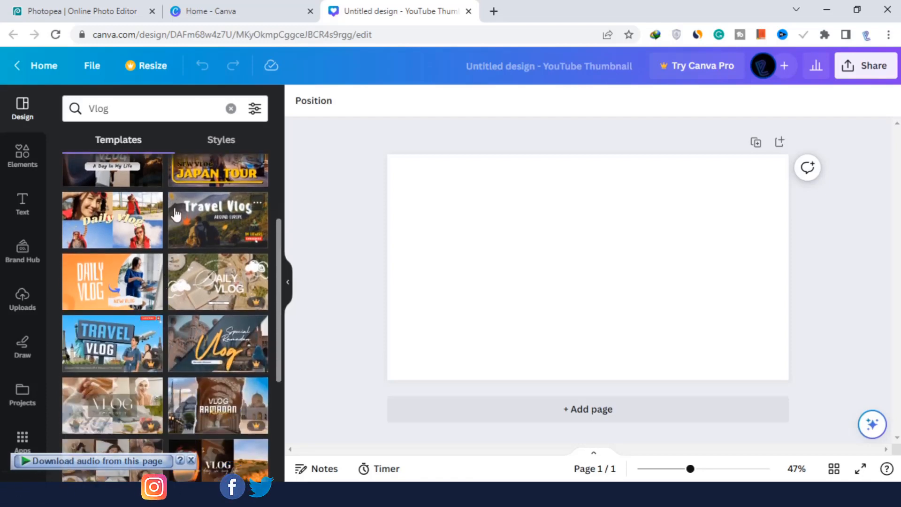
{"action": "scroll", "coordinate": [197, 246], "scroll_direction": "down", "scroll_amount": 2}
{"action": "scroll", "coordinate": [124, 284], "scroll_direction": "down", "scroll_amount": 1}
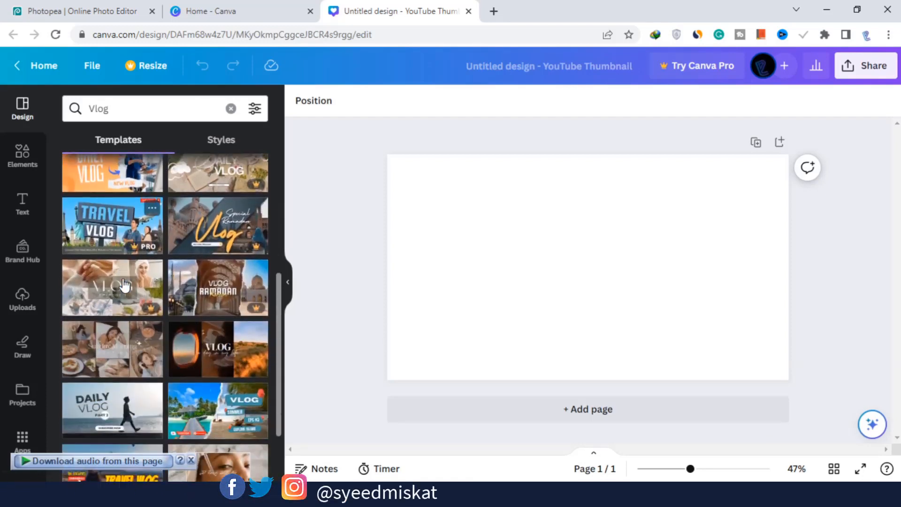
{"action": "scroll", "coordinate": [125, 285], "scroll_direction": "down", "scroll_amount": 1}
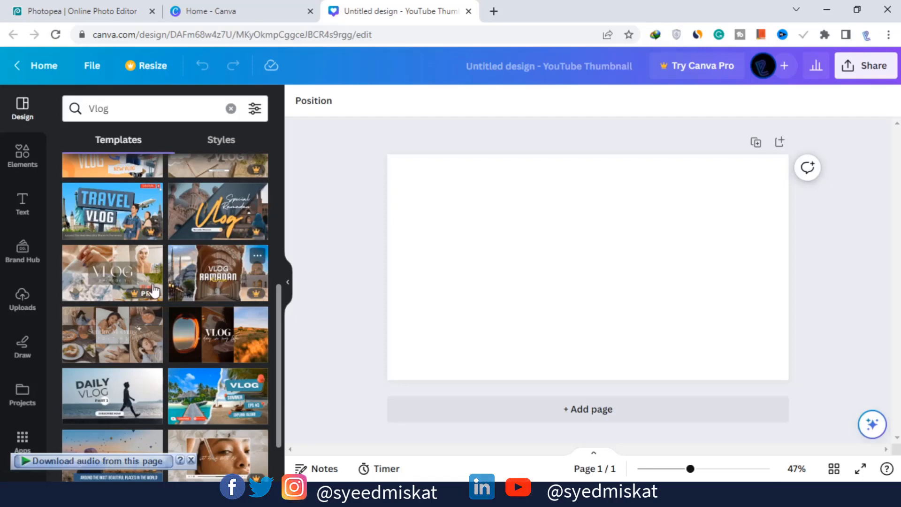
{"action": "scroll", "coordinate": [154, 291], "scroll_direction": "down", "scroll_amount": 2}
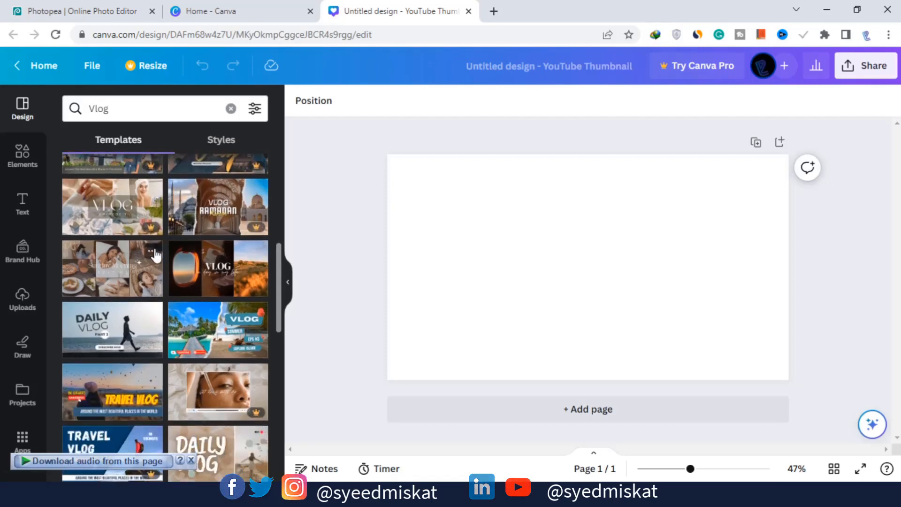
{"action": "scroll", "coordinate": [155, 256], "scroll_direction": "down", "scroll_amount": 2}
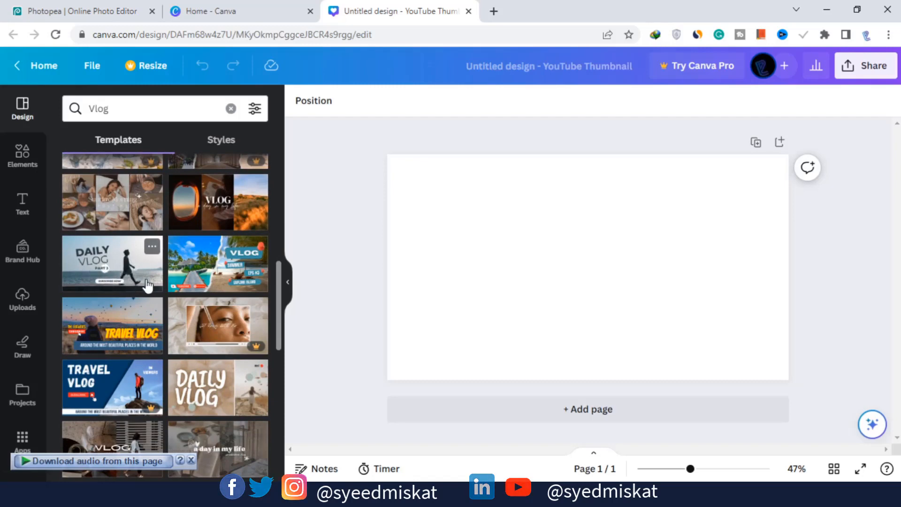
{"action": "scroll", "coordinate": [198, 277], "scroll_direction": "down", "scroll_amount": 2}
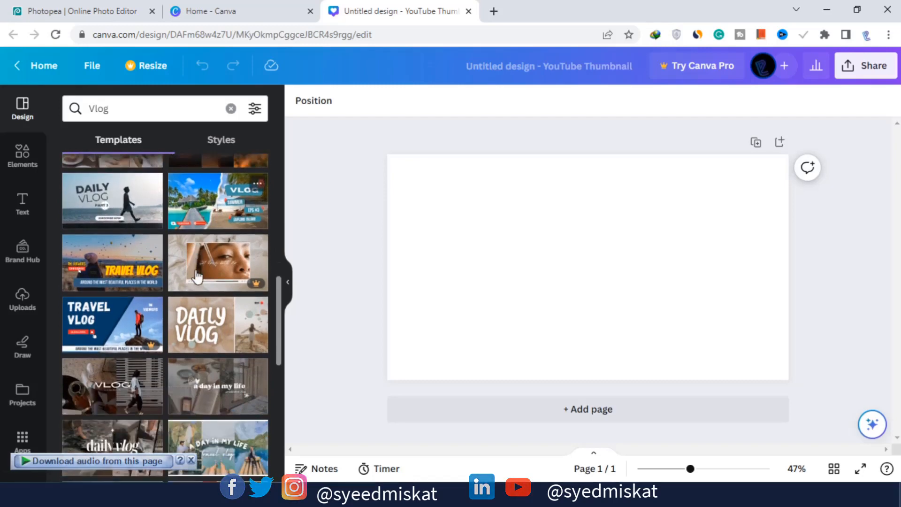
{"action": "scroll", "coordinate": [146, 284], "scroll_direction": "down", "scroll_amount": 2}
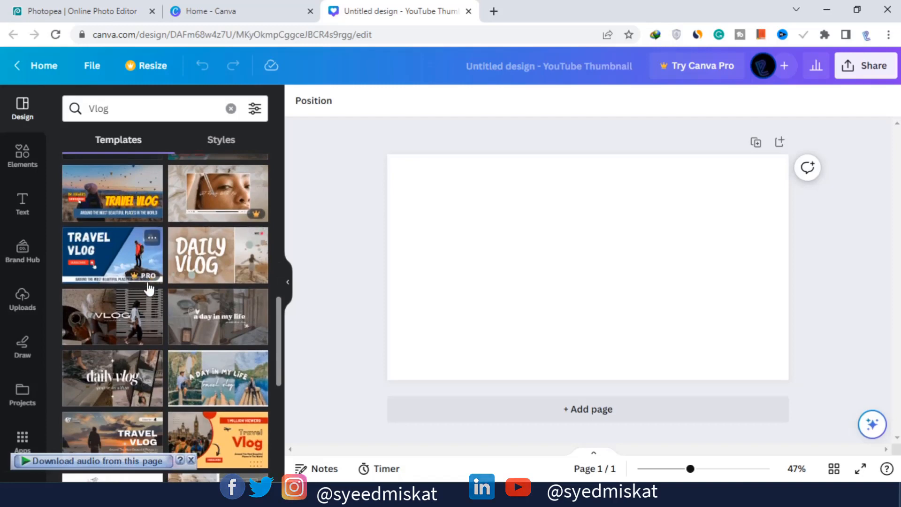
{"action": "scroll", "coordinate": [125, 267], "scroll_direction": "down", "scroll_amount": 2}
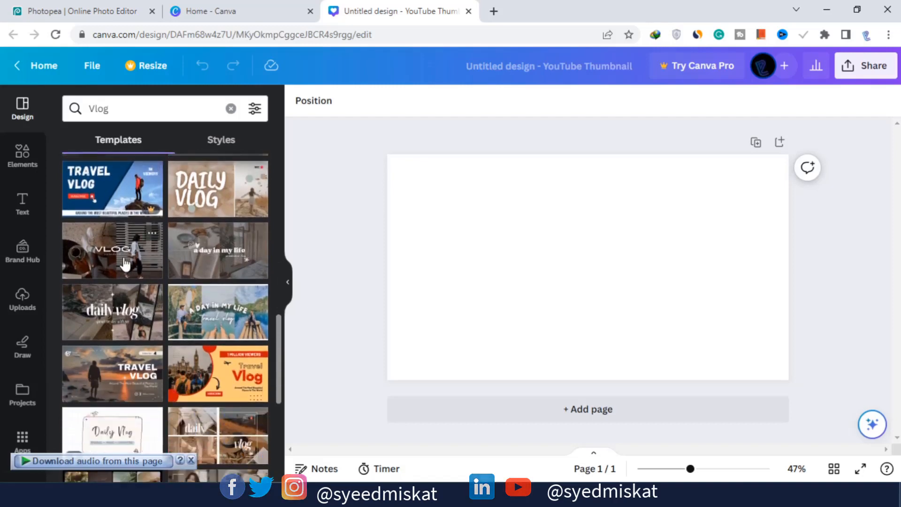
{"action": "scroll", "coordinate": [125, 263], "scroll_direction": "down", "scroll_amount": 1}
{"action": "scroll", "coordinate": [139, 317], "scroll_direction": "down", "scroll_amount": 1}
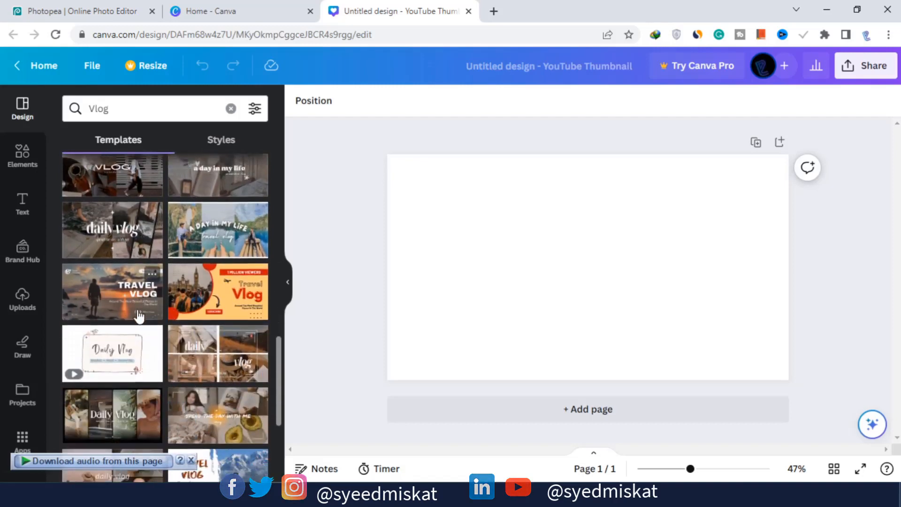
{"action": "scroll", "coordinate": [139, 317], "scroll_direction": "down", "scroll_amount": 3}
{"action": "scroll", "coordinate": [183, 335], "scroll_direction": "down", "scroll_amount": 1}
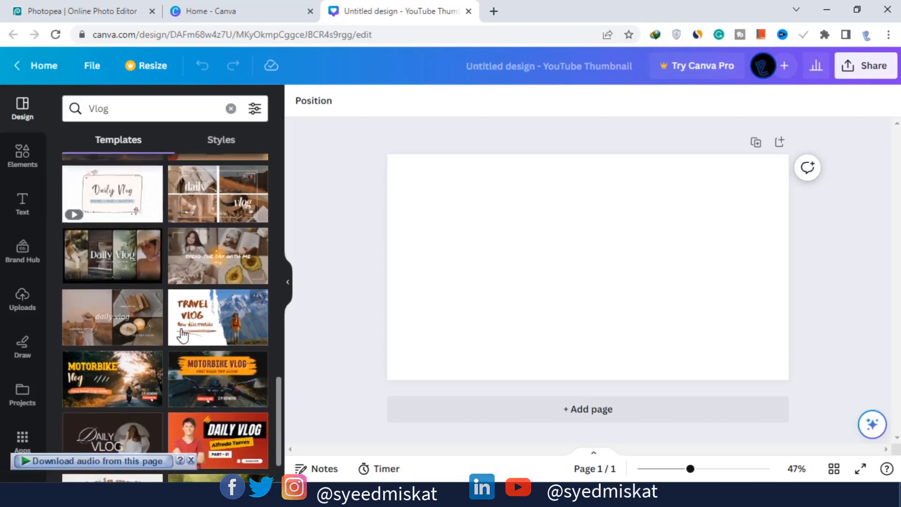
{"action": "scroll", "coordinate": [185, 330], "scroll_direction": "down", "scroll_amount": 1}
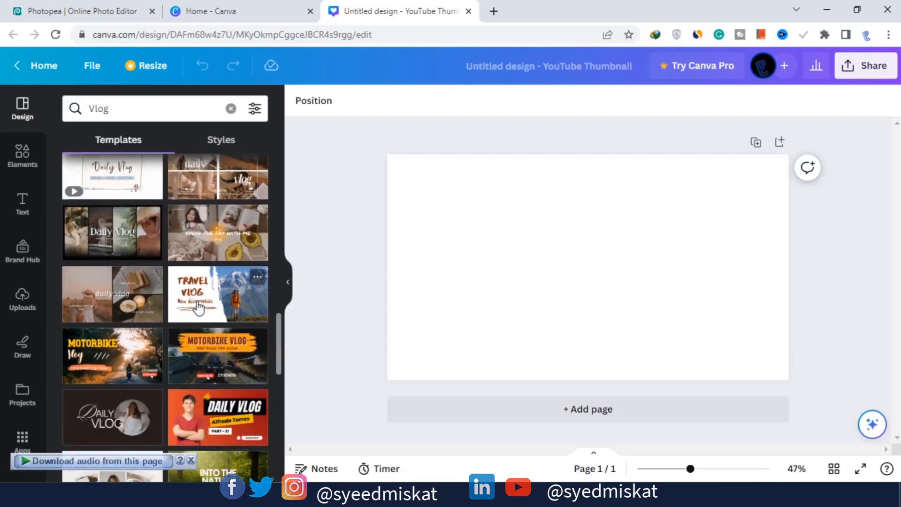
{"action": "scroll", "coordinate": [201, 314], "scroll_direction": "down", "scroll_amount": 2}
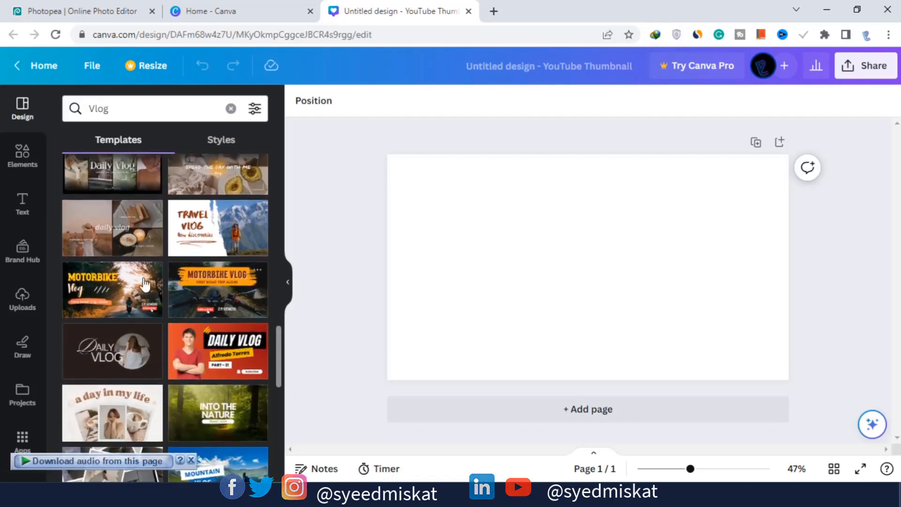
{"action": "scroll", "coordinate": [155, 272], "scroll_direction": "down", "scroll_amount": 2}
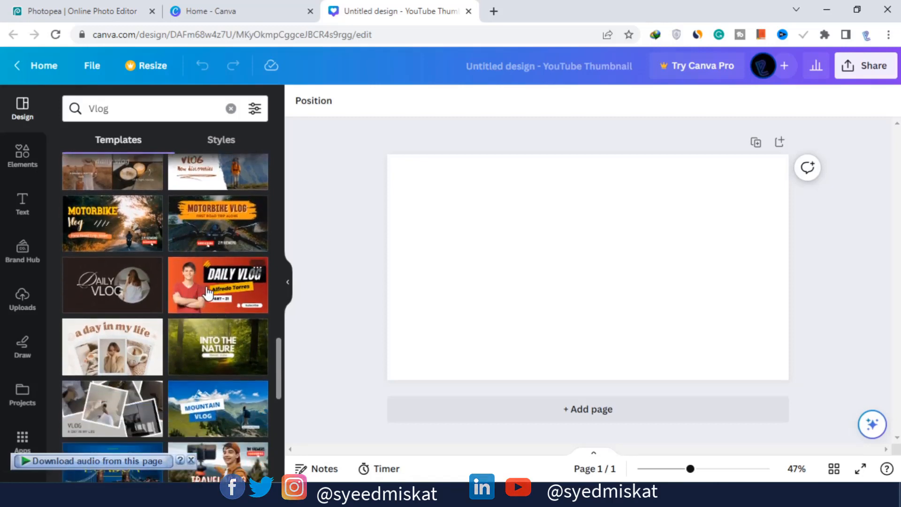
{"action": "scroll", "coordinate": [209, 291], "scroll_direction": "down", "scroll_amount": 2}
{"action": "scroll", "coordinate": [217, 285], "scroll_direction": "down", "scroll_amount": 4}
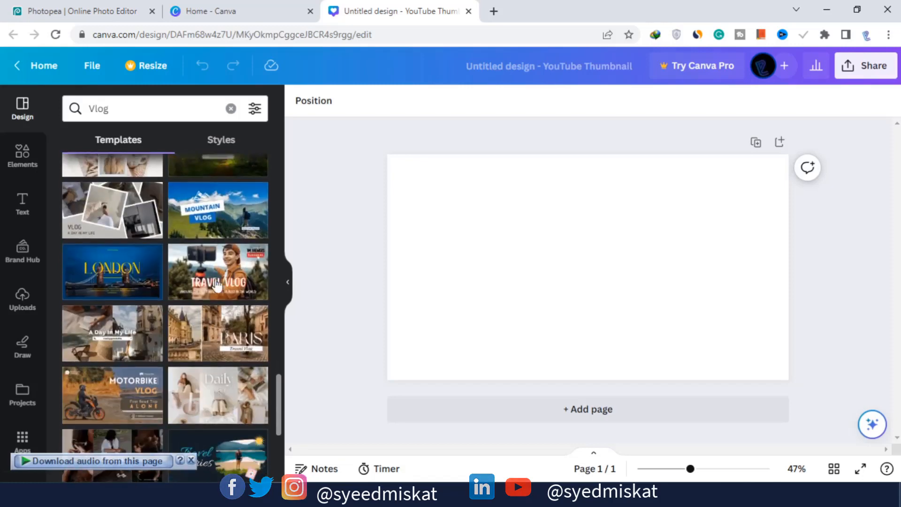
{"action": "left_click", "coordinate": [234, 218]}
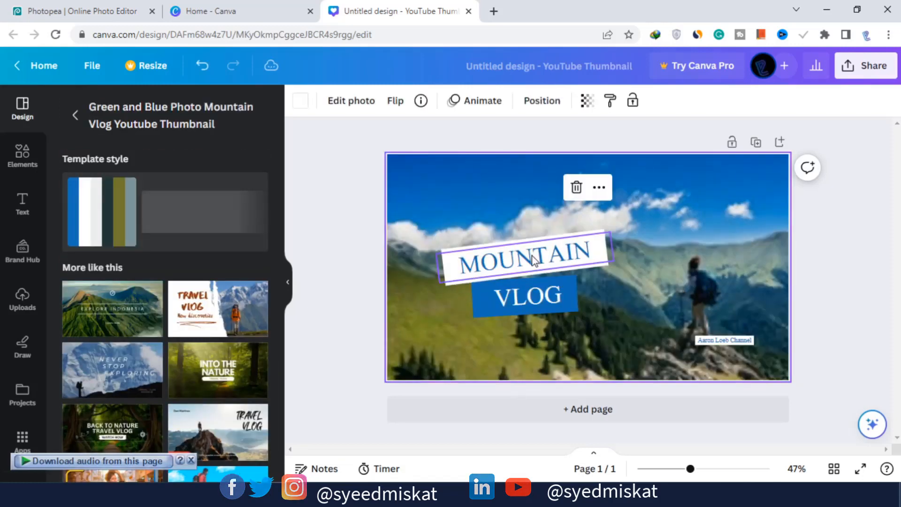
Delete the MOUNTAIN title text together with its white background, keeping the VLOG label
{"action": "left_click", "coordinate": [592, 251]}
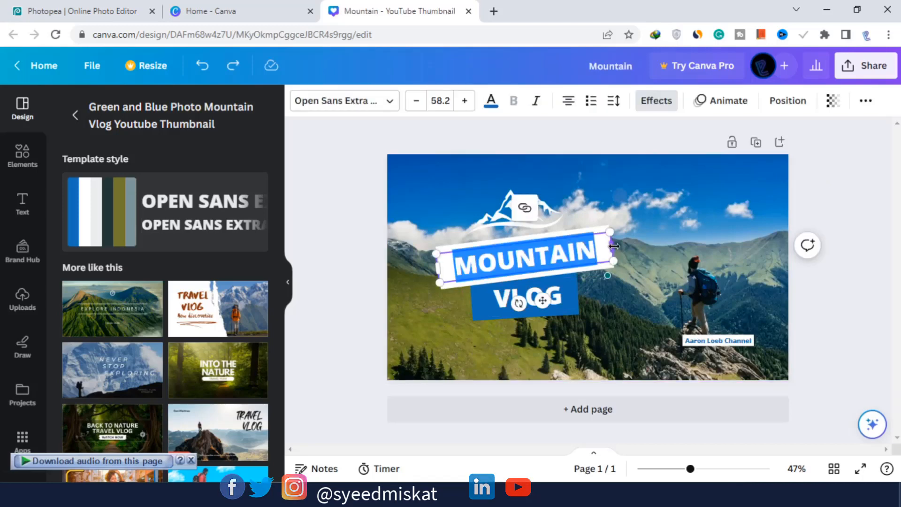
{"action": "mouse_move", "coordinate": [613, 245]}
{"action": "left_mouse_down"}
{"action": "mouse_move", "coordinate": [670, 240]}
{"action": "mouse_move", "coordinate": [573, 238]}
{"action": "mouse_move", "coordinate": [624, 257]}
{"action": "left_mouse_up"}
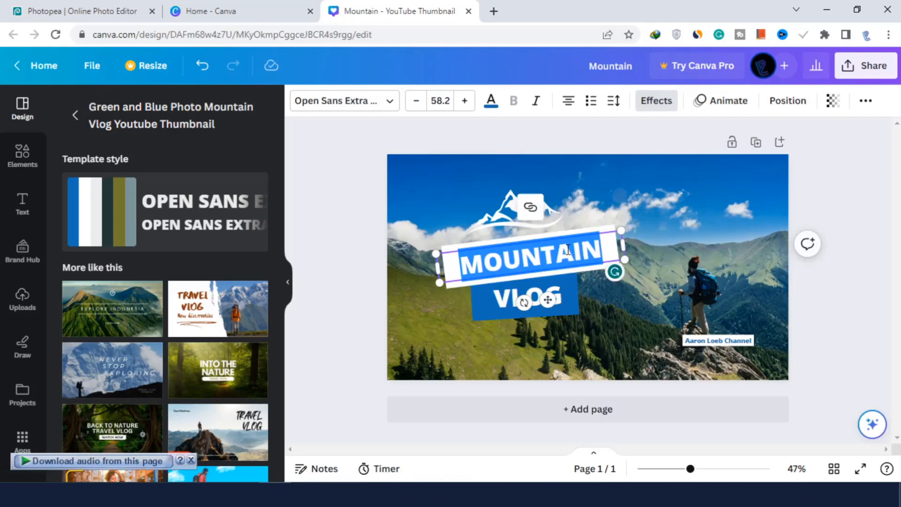
{"action": "key", "text": "BackSpace"}
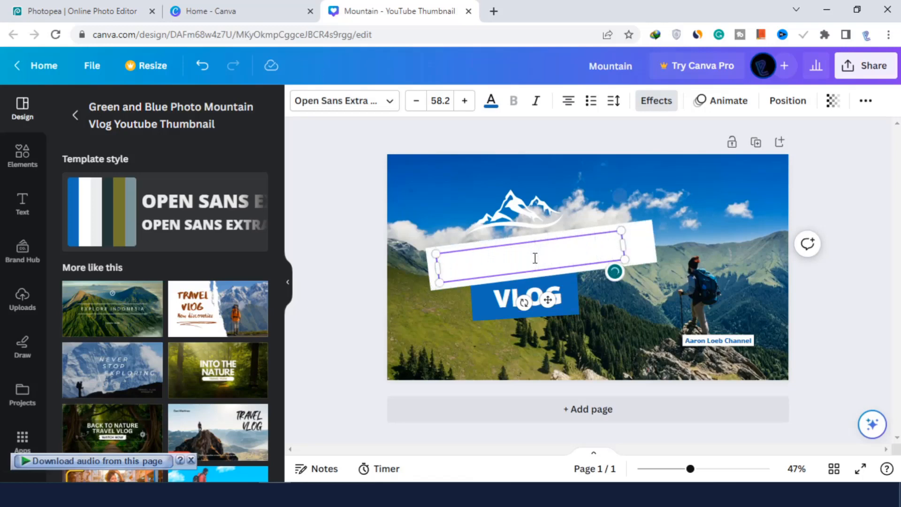
{"action": "key", "text": "BackSpace"}
{"action": "key", "text": "BackSpace"}
{"action": "key", "text": "BackSpace"}
{"action": "key", "text": "BackSpace"}
{"action": "key", "text": "BackSpace"}
{"action": "key", "text": "BackSpace"}
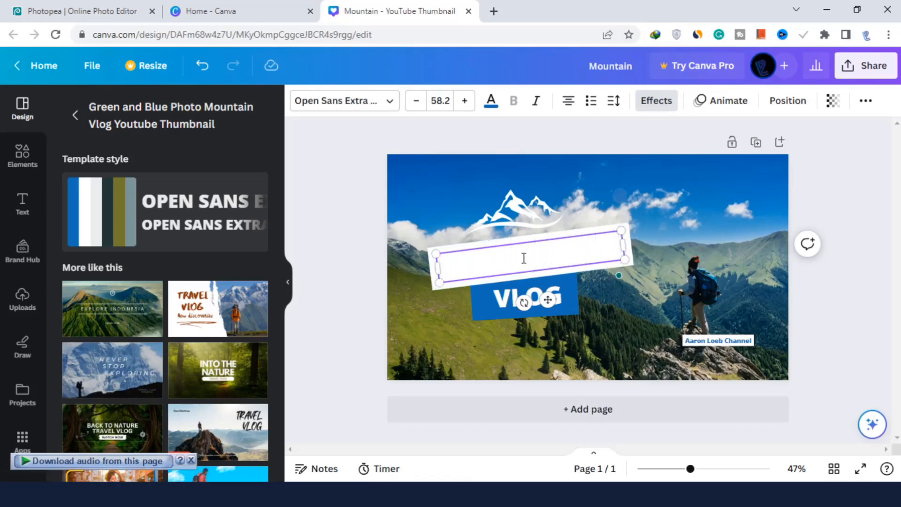
{"action": "left_click", "coordinate": [383, 216]}
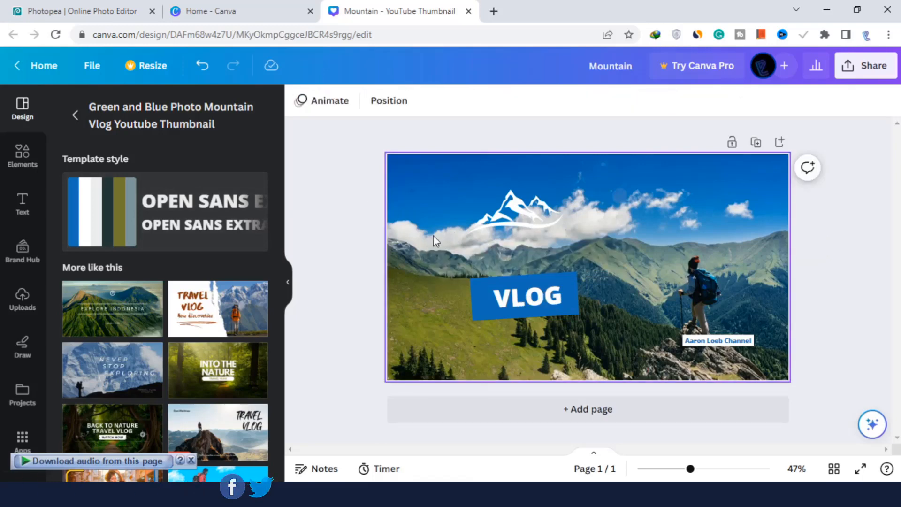
{"action": "left_click", "coordinate": [519, 255]}
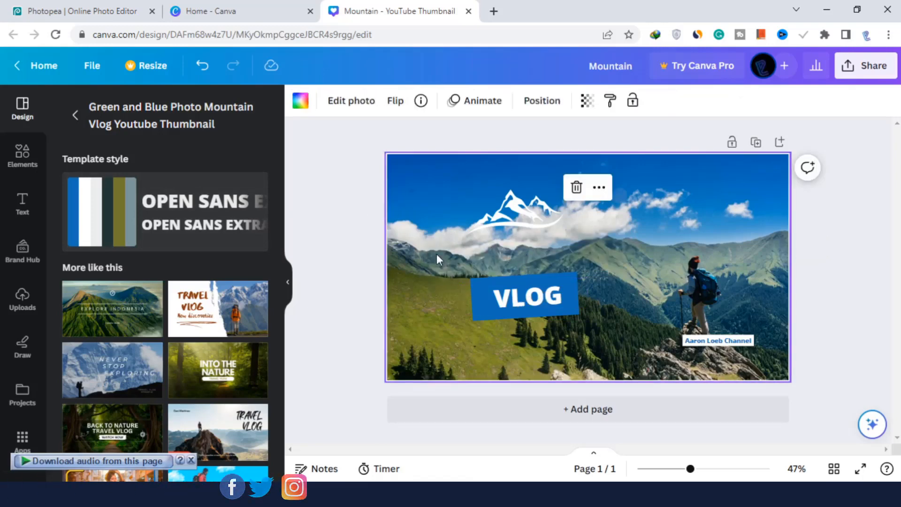
{"action": "left_click", "coordinate": [346, 217]}
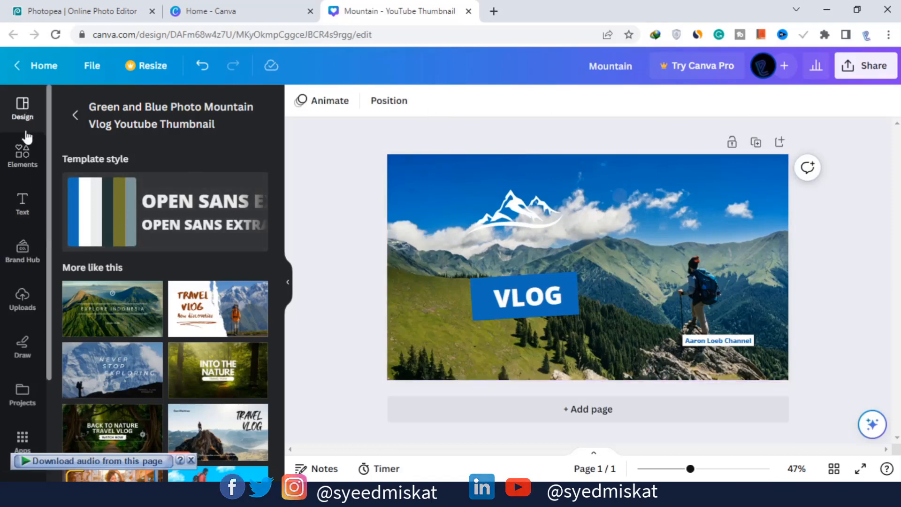
Add a square shape to the thumbnail above the VLOG label and fill it white
{"action": "left_click", "coordinate": [24, 149]}
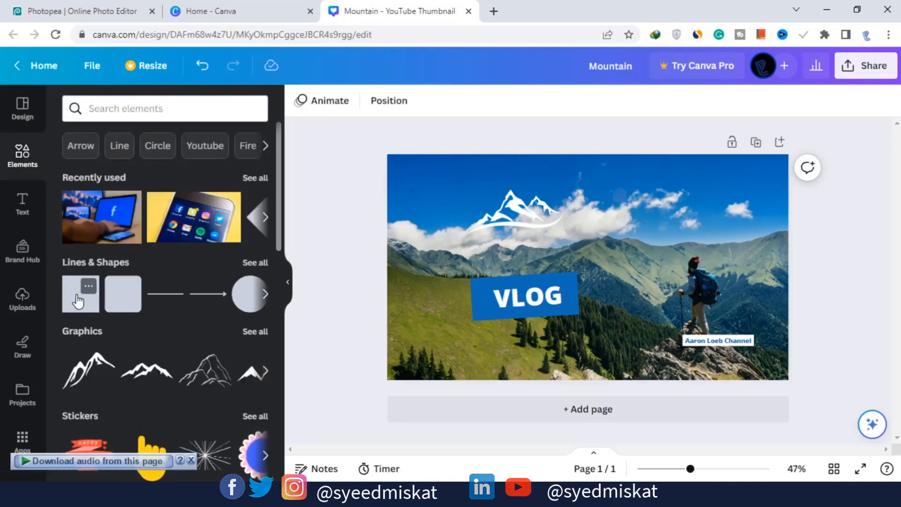
{"action": "left_click_drag", "start_coordinate": [77, 301], "coordinate": [495, 281]}
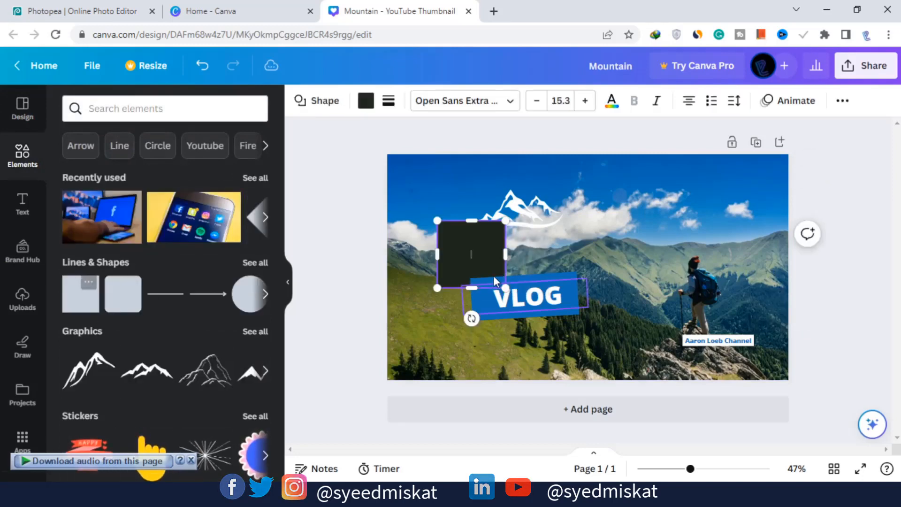
{"action": "left_click", "coordinate": [366, 100]}
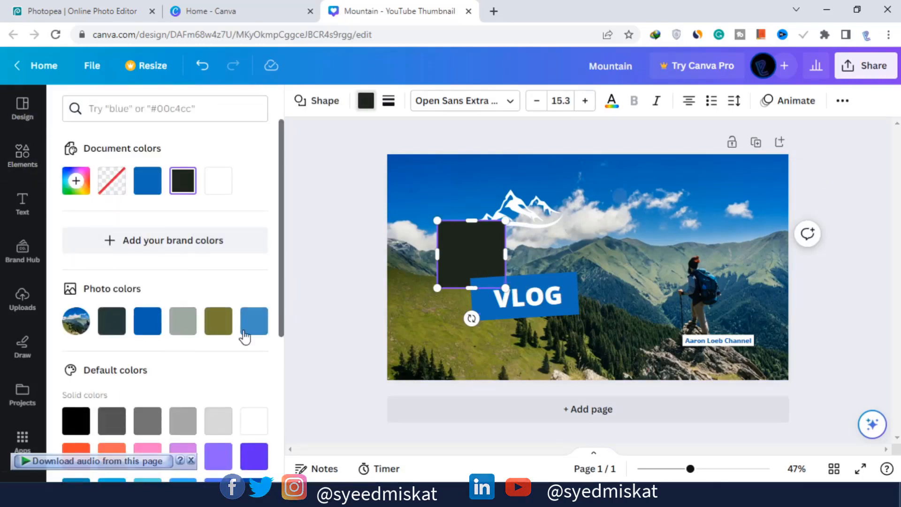
{"action": "left_click", "coordinate": [254, 421]}
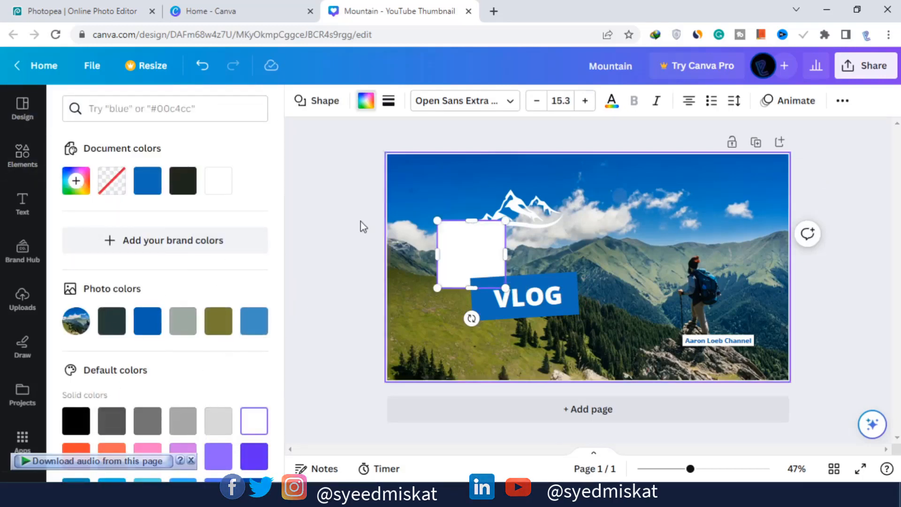
Resize the white square into a long, thin horizontal bar between the mountain graphic and the VLOG label
{"action": "left_click_drag", "start_coordinate": [477, 287], "coordinate": [616, 243]}
{"action": "left_click_drag", "start_coordinate": [521, 221], "coordinate": [522, 233]}
{"action": "left_click", "coordinate": [366, 197]}
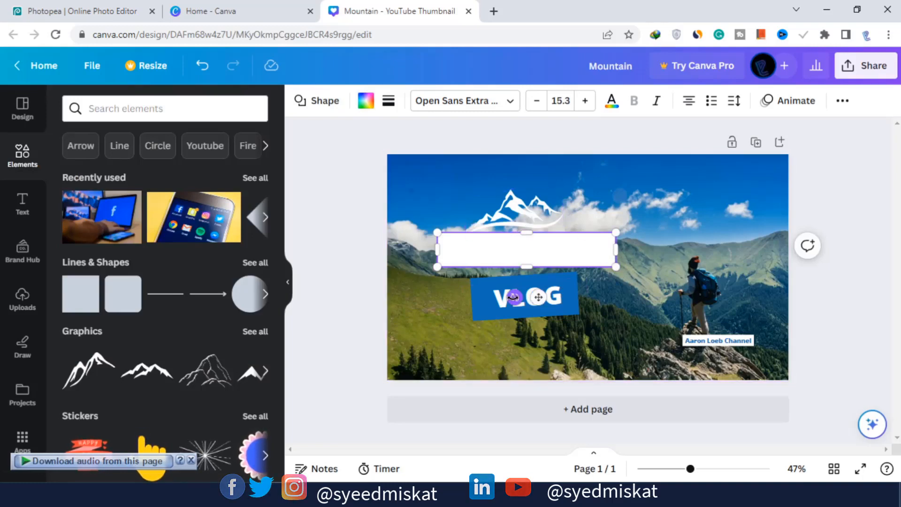
Tilt the white bar to match the VLOG label's slant and position it directly above the label
{"action": "left_click_drag", "start_coordinate": [513, 296], "coordinate": [516, 296]}
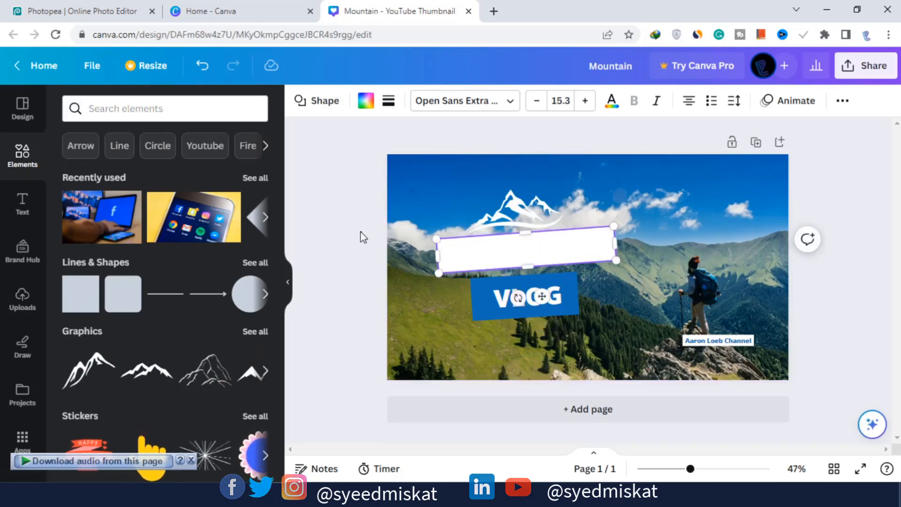
{"action": "left_click_drag", "start_coordinate": [529, 255], "coordinate": [527, 257]}
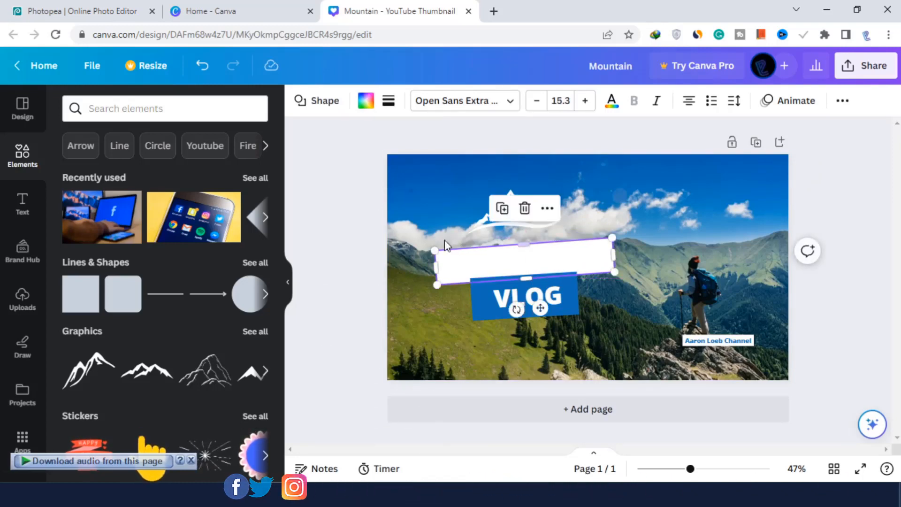
{"action": "left_click", "coordinate": [399, 226]}
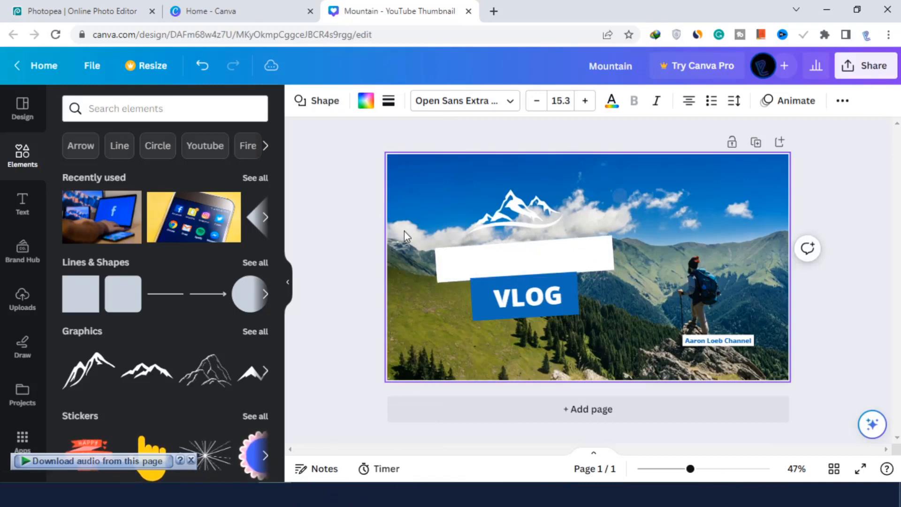
{"action": "key", "text": "Up"}
{"action": "left_click", "coordinate": [330, 223]}
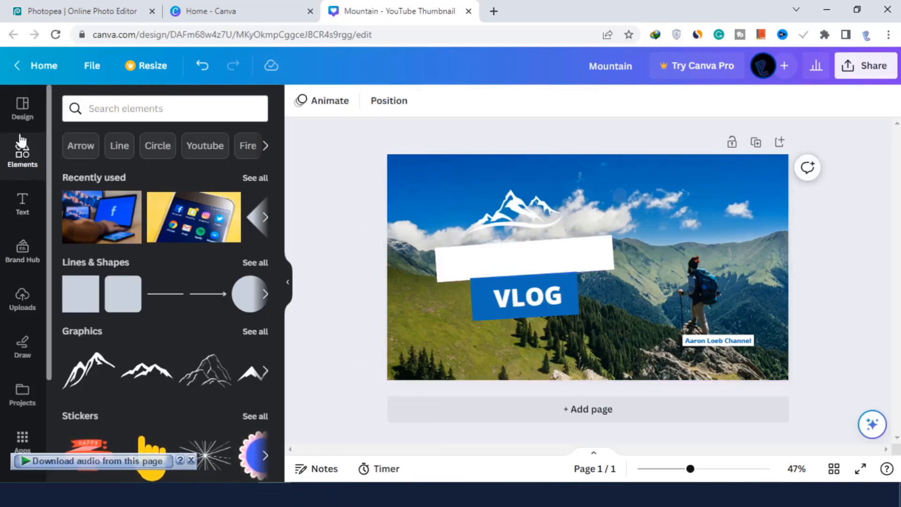
Check the layering and arrangement options available for the white bar and the VLOG label
{"action": "left_click", "coordinate": [23, 112]}
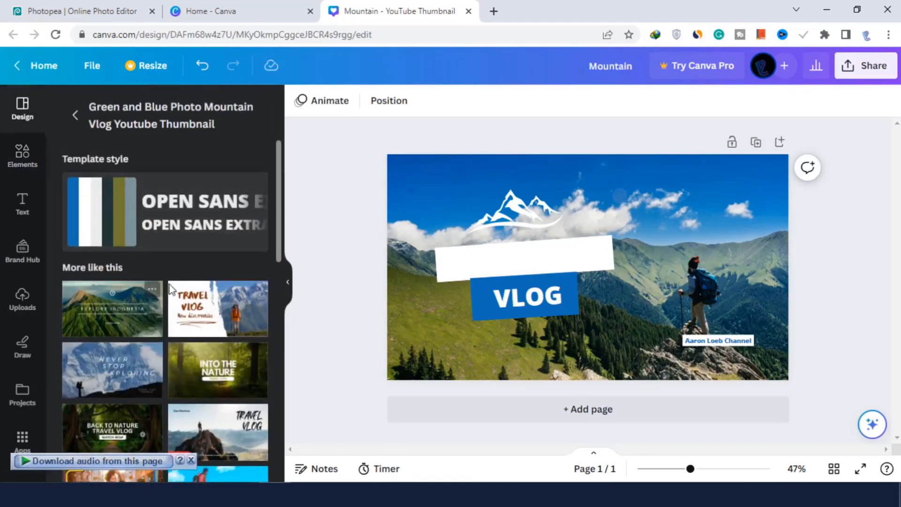
{"action": "scroll", "coordinate": [174, 293], "scroll_direction": "down", "scroll_amount": 2}
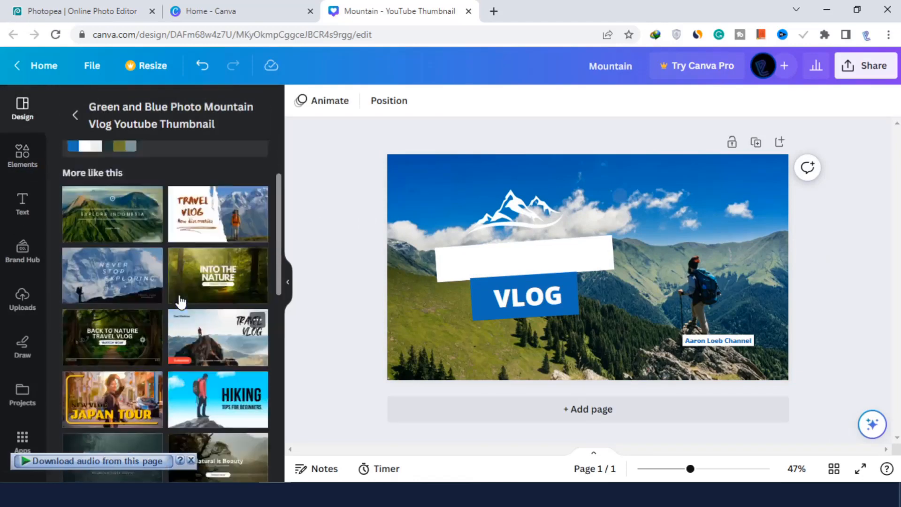
{"action": "left_click", "coordinate": [510, 263]}
{"action": "right_click", "coordinate": [511, 262]}
{"action": "mouse_move", "coordinate": [575, 307]}
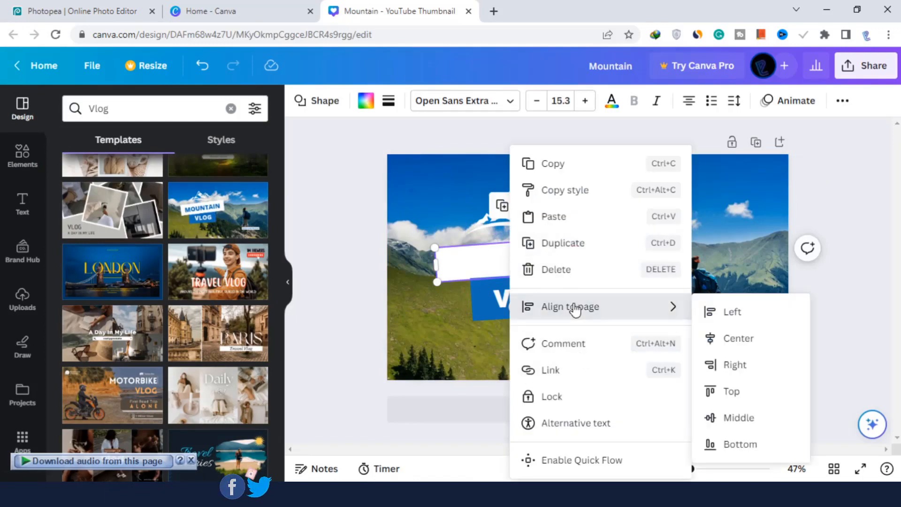
{"action": "left_click", "coordinate": [505, 255]}
{"action": "right_click", "coordinate": [505, 256]}
{"action": "left_click", "coordinate": [842, 100]}
{"action": "left_click", "coordinate": [744, 132]}
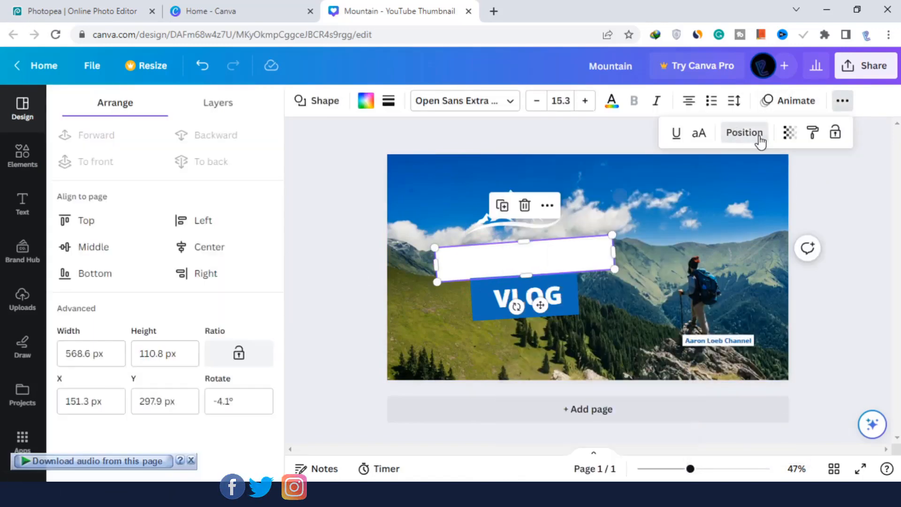
{"action": "left_click", "coordinate": [493, 298]}
{"action": "left_click", "coordinate": [488, 328]}
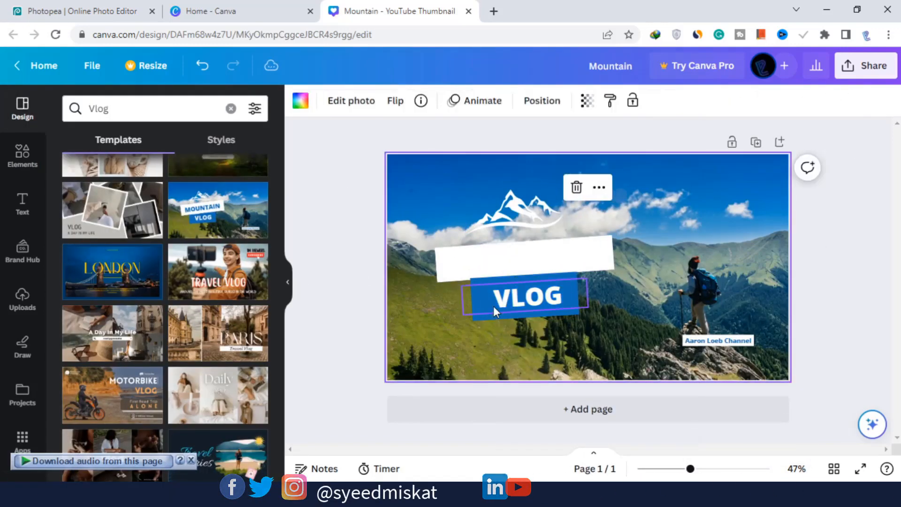
{"action": "right_click", "coordinate": [494, 306]}
{"action": "left_click", "coordinate": [322, 261]}
Enlarge the white bar, increase its upward tilt and reposition it just above the VLOG label
{"action": "left_click", "coordinate": [605, 242]}
{"action": "mouse_move", "coordinate": [615, 235]}
{"action": "left_mouse_down"}
{"action": "mouse_move", "coordinate": [631, 223]}
{"action": "mouse_move", "coordinate": [621, 229]}
{"action": "left_mouse_up"}
{"action": "left_click_drag", "start_coordinate": [520, 306], "coordinate": [486, 298]}
{"action": "left_click_drag", "start_coordinate": [485, 261], "coordinate": [492, 256]}
{"action": "right_click", "coordinate": [491, 256]}
{"action": "mouse_move", "coordinate": [561, 307]}
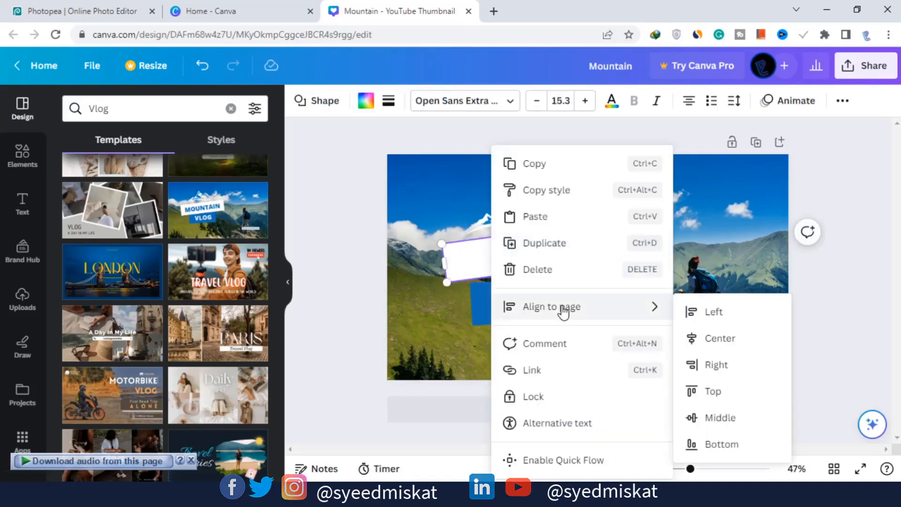
{"action": "left_click", "coordinate": [330, 306]}
{"action": "left_click", "coordinate": [527, 283]}
{"action": "left_click_drag", "start_coordinate": [527, 284], "coordinate": [535, 255]}
{"action": "key", "text": "ctrl+z"}
{"action": "key", "text": "ctrl+z"}
Delete the VLOG label together with its blue background
{"action": "left_click", "coordinate": [507, 293]}
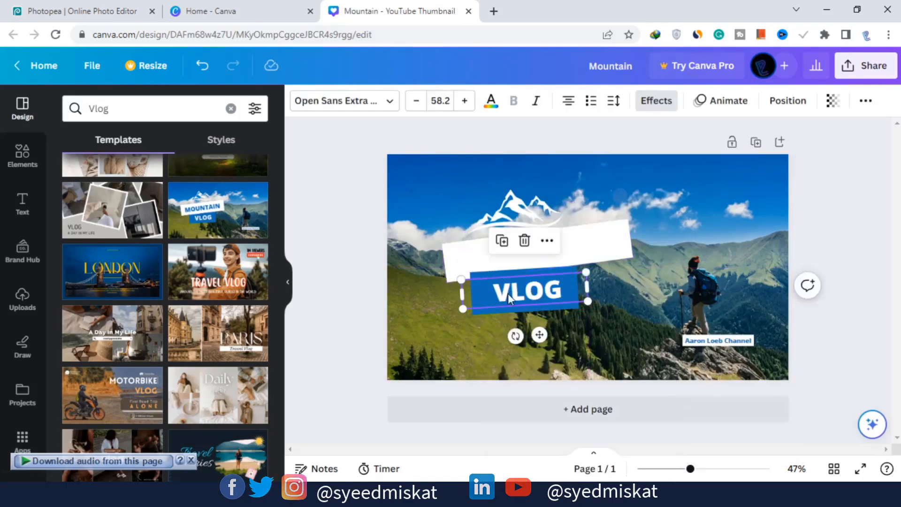
{"action": "key", "text": "Delete"}
Duplicate the white bar, shrink the copy to about 323 × 126 px and place it where the VLOG label was
{"action": "right_click", "coordinate": [515, 250]}
{"action": "left_click", "coordinate": [554, 242]}
{"action": "left_click_drag", "start_coordinate": [537, 307], "coordinate": [534, 307]}
{"action": "left_click_drag", "start_coordinate": [561, 253], "coordinate": [561, 274]}
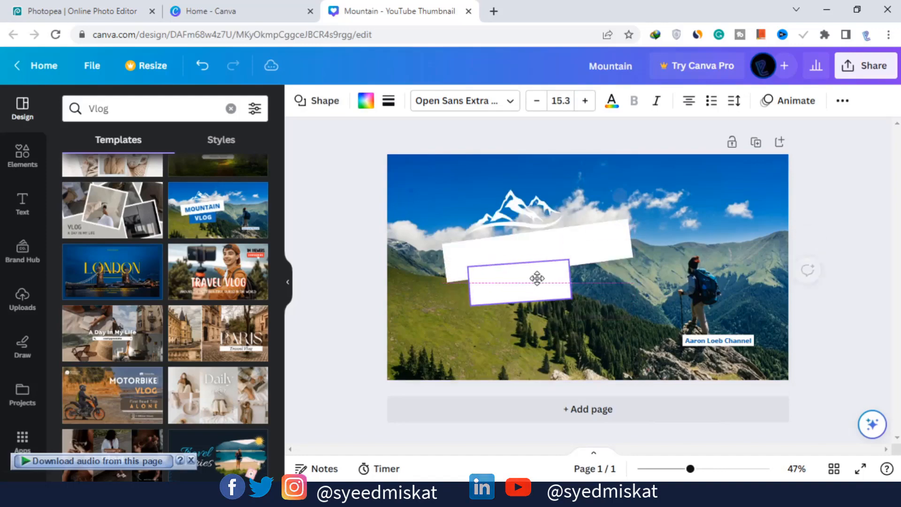
{"action": "left_click_drag", "start_coordinate": [537, 277], "coordinate": [541, 279]}
Send the small white rectangle one layer backward, behind the large white bar
{"action": "right_click", "coordinate": [585, 247]}
{"action": "mouse_move", "coordinate": [663, 310]}
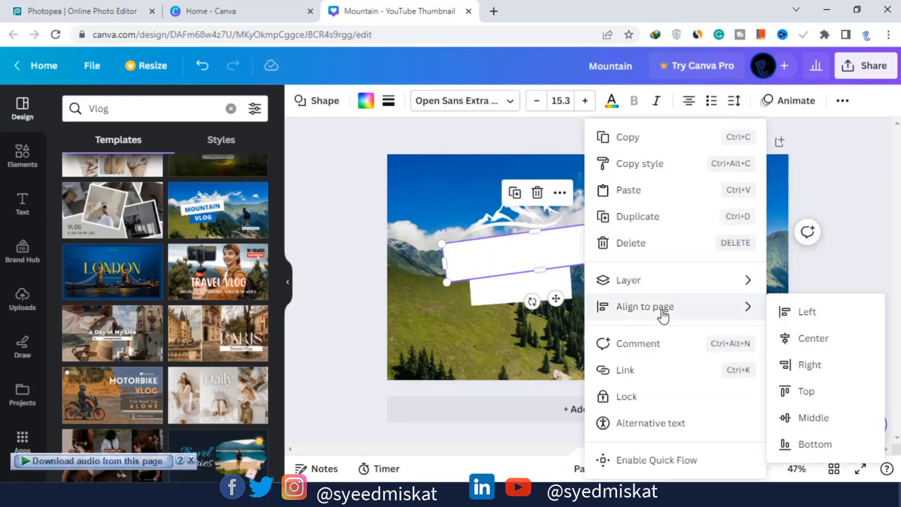
{"action": "left_click", "coordinate": [561, 289]}
{"action": "left_click", "coordinate": [842, 100]}
{"action": "left_click", "coordinate": [746, 134]}
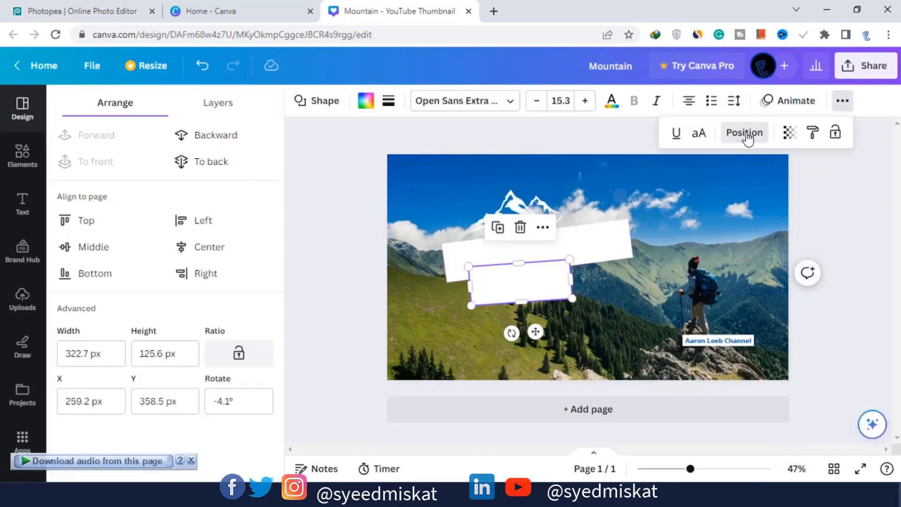
{"action": "left_click", "coordinate": [212, 136]}
Fill the small rectangle with the template's blue and lower it slightly beneath the white bar
{"action": "left_click", "coordinate": [366, 101]}
{"action": "left_click", "coordinate": [145, 179]}
{"action": "left_click_drag", "start_coordinate": [519, 286], "coordinate": [520, 294]}
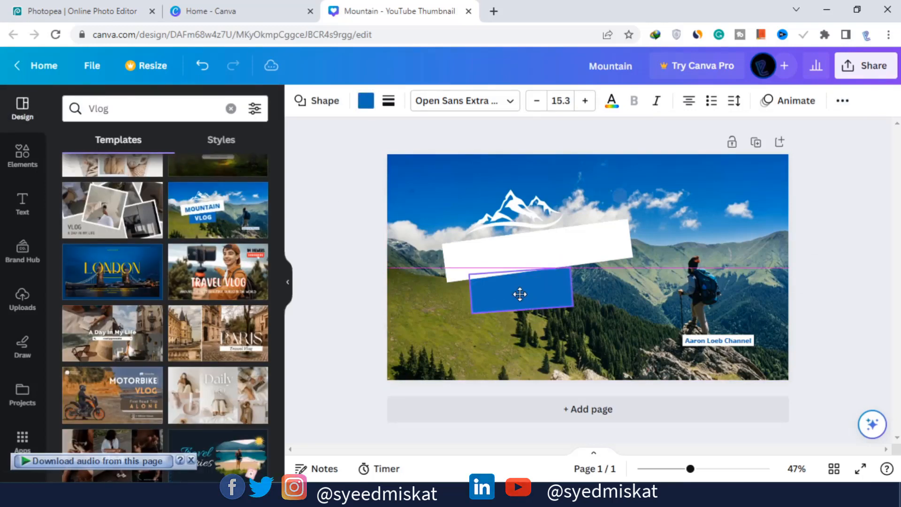
Fine-tune the white bar and widen the blue rectangle slightly so the two shapes overlap neatly
{"action": "key", "text": "Escape"}
{"action": "left_click", "coordinate": [621, 246]}
{"action": "left_click_drag", "start_coordinate": [549, 268], "coordinate": [577, 287]}
{"action": "left_click", "coordinate": [364, 250]}
{"action": "left_click", "coordinate": [554, 298]}
{"action": "left_click_drag", "start_coordinate": [522, 310], "coordinate": [523, 312]}
{"action": "left_click", "coordinate": [360, 242]}
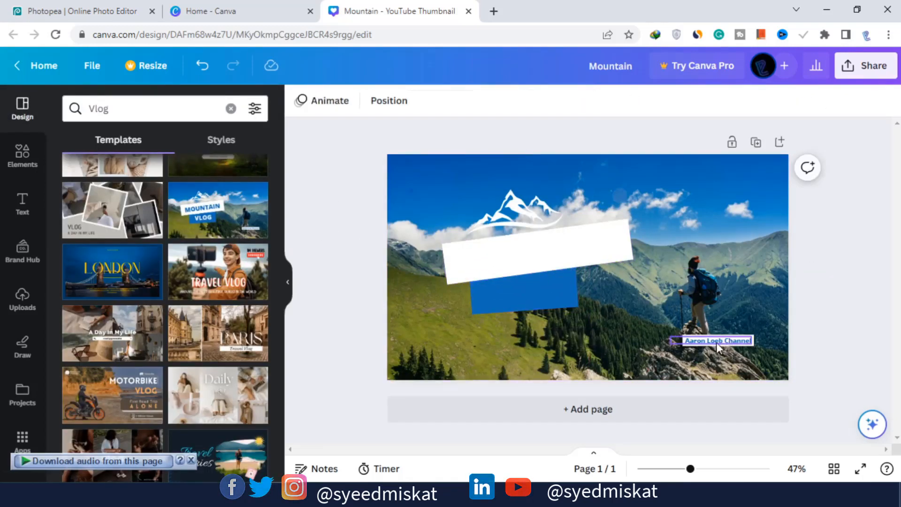
Replace the channel name in the small label below the hiker with the creator's own name
{"action": "double_click", "coordinate": [716, 342]}
{"action": "type", "text": "syed"}
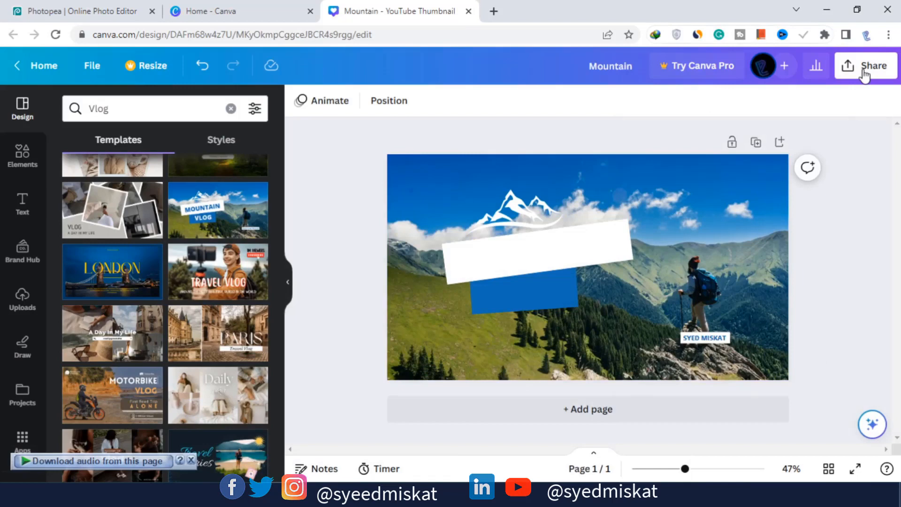
Download the thumbnail as a PNG at 1,280 × 720 px
{"action": "left_click", "coordinate": [864, 75]}
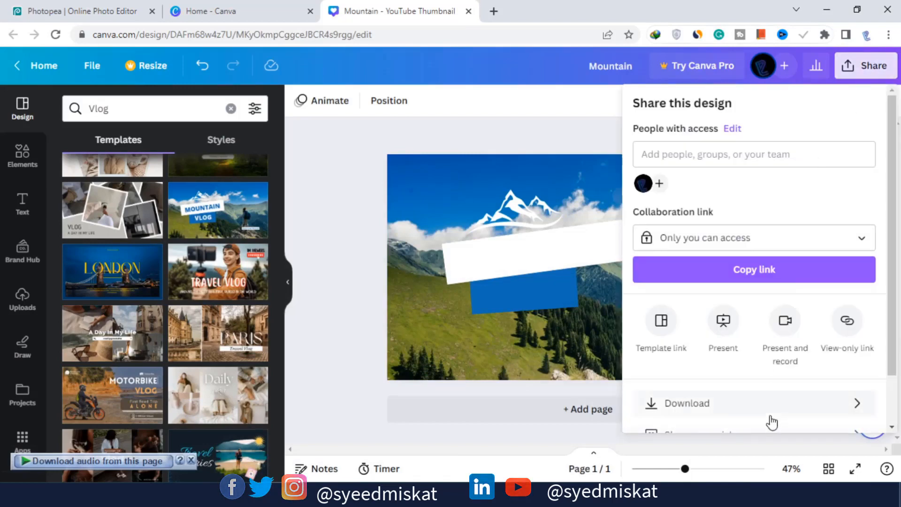
{"action": "left_click", "coordinate": [732, 412]}
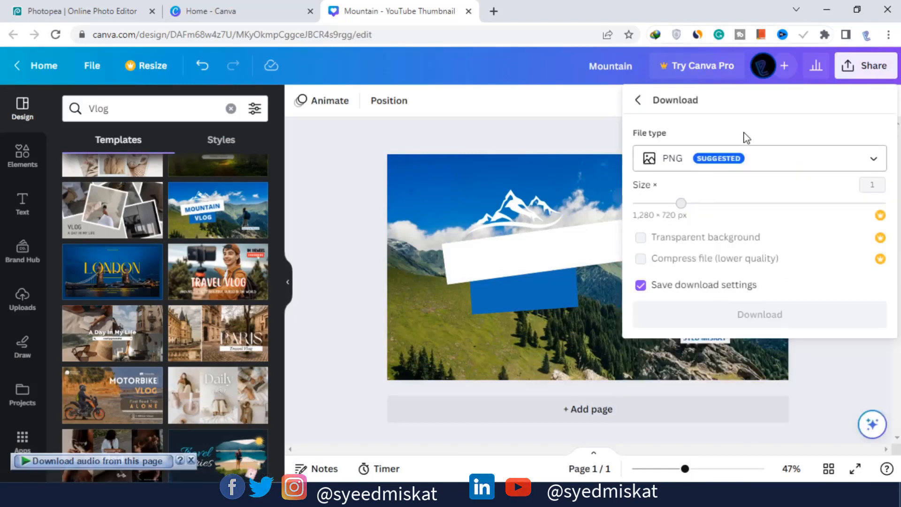
{"action": "left_click", "coordinate": [748, 323]}
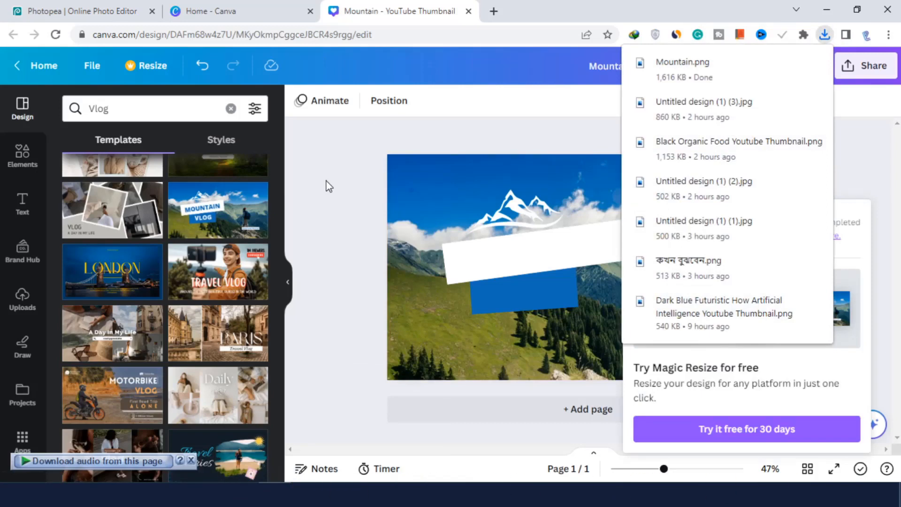
{"action": "left_click", "coordinate": [322, 184]}
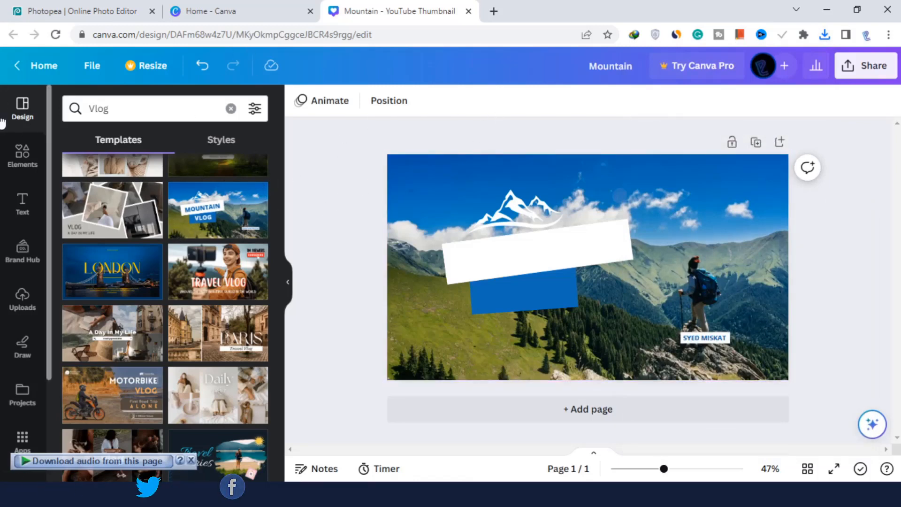
Add a heading text box on top of the white bar
{"action": "left_click", "coordinate": [22, 206]}
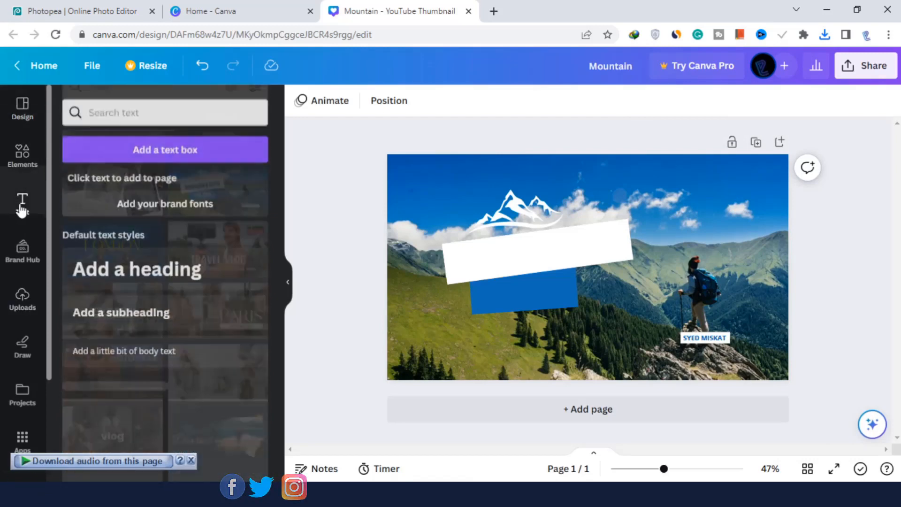
{"action": "left_click_drag", "start_coordinate": [147, 268], "coordinate": [553, 257]}
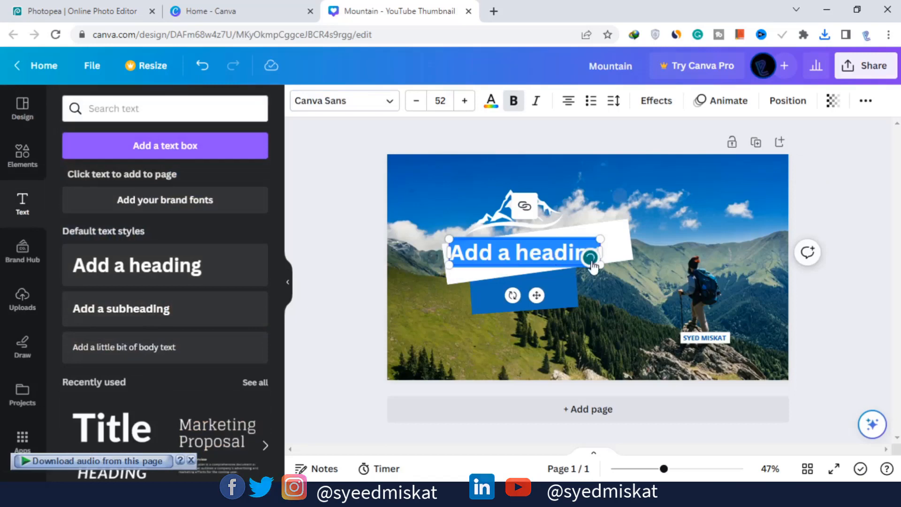
Search Google in a new browser tab for "translation english to bangla"
{"action": "left_click", "coordinate": [494, 10]}
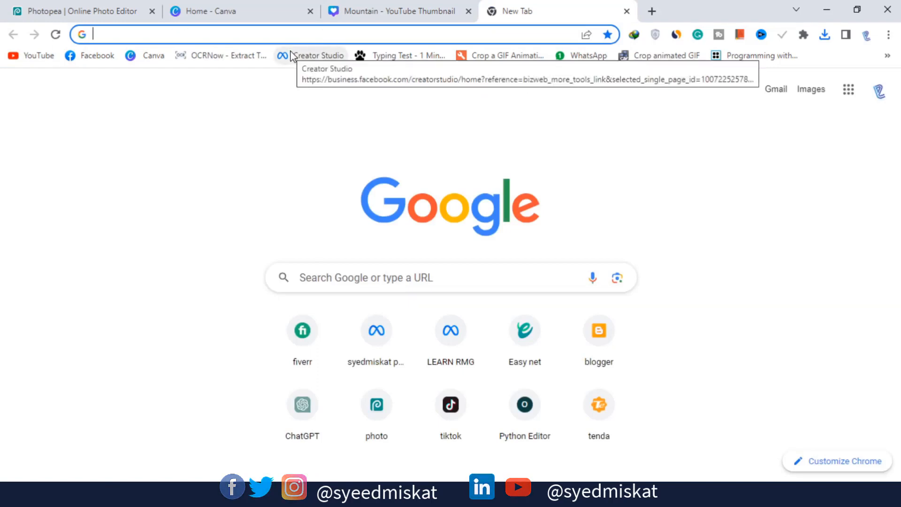
{"action": "type", "text": "TRAN"}
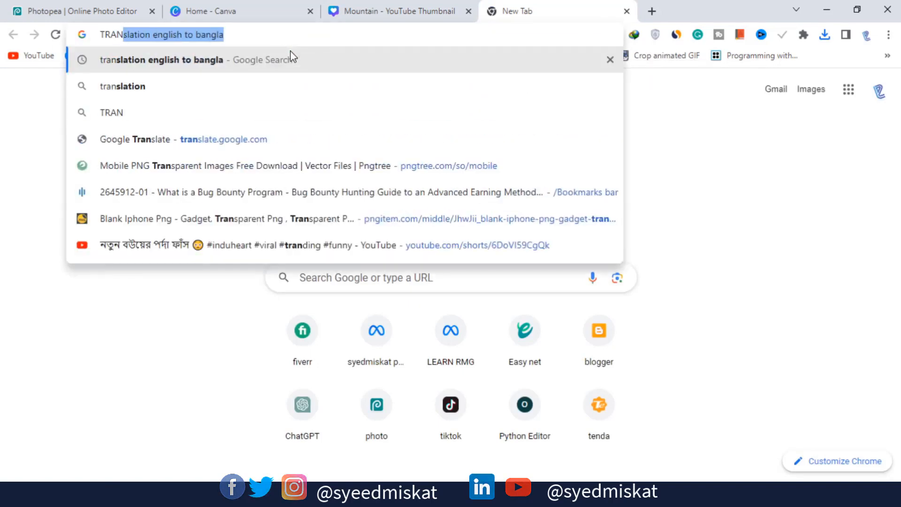
{"action": "key", "text": "Right"}
{"action": "key", "text": "Return"}
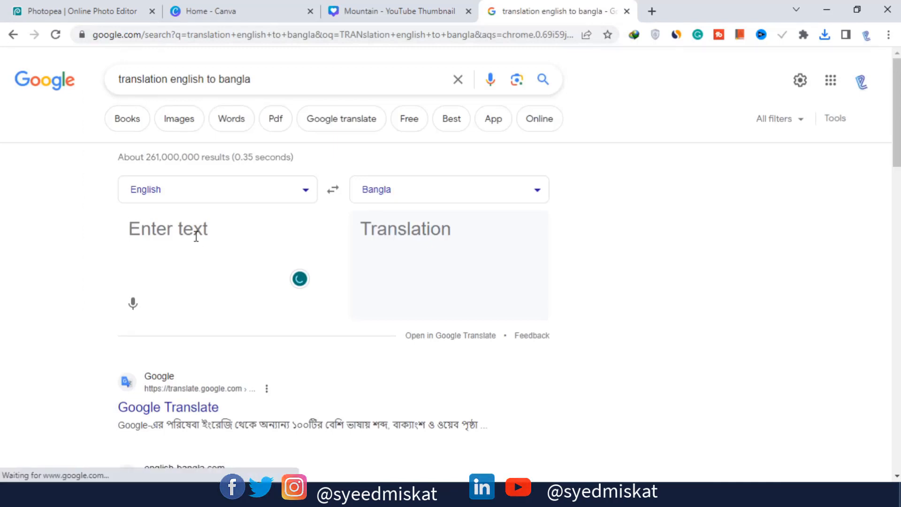
Translate "MOUNTAIN TOUR" from English to Bangla and copy the translated text
{"action": "type", "text": "MOUN"}
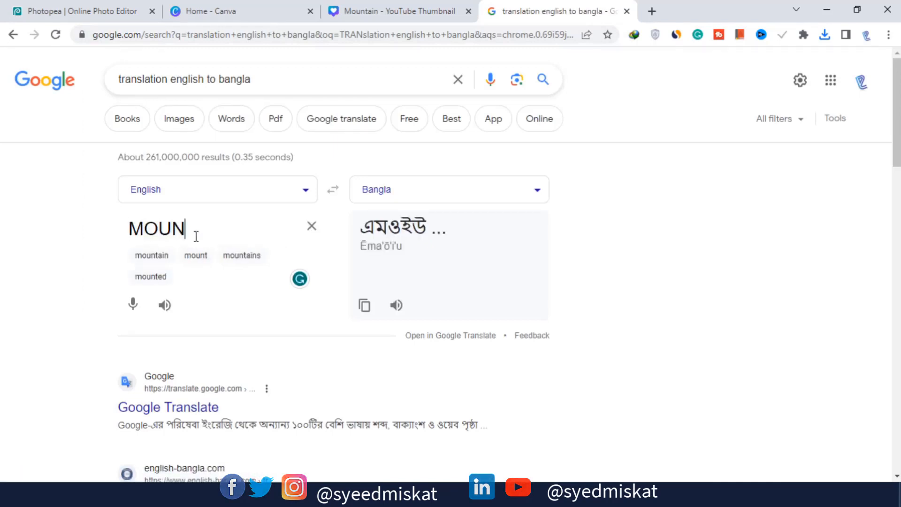
{"action": "type", "text": "TAIN"}
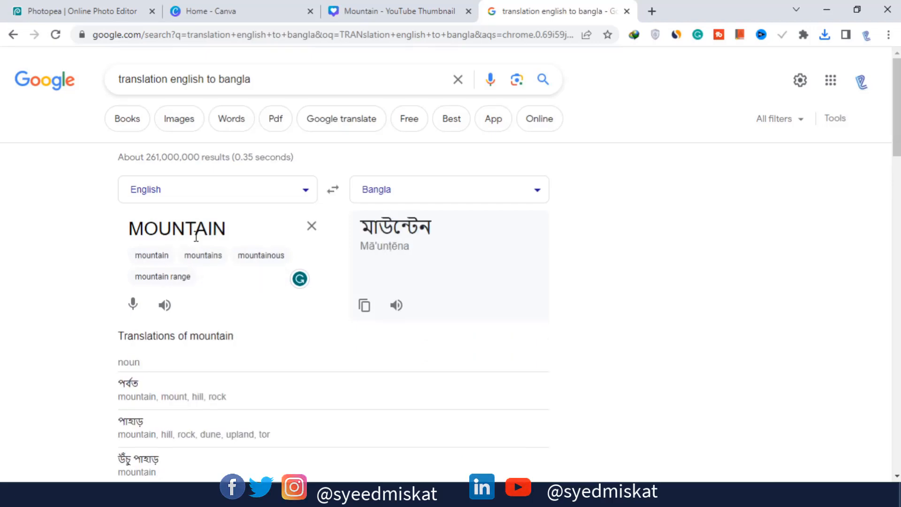
{"action": "type", "text": " T"}
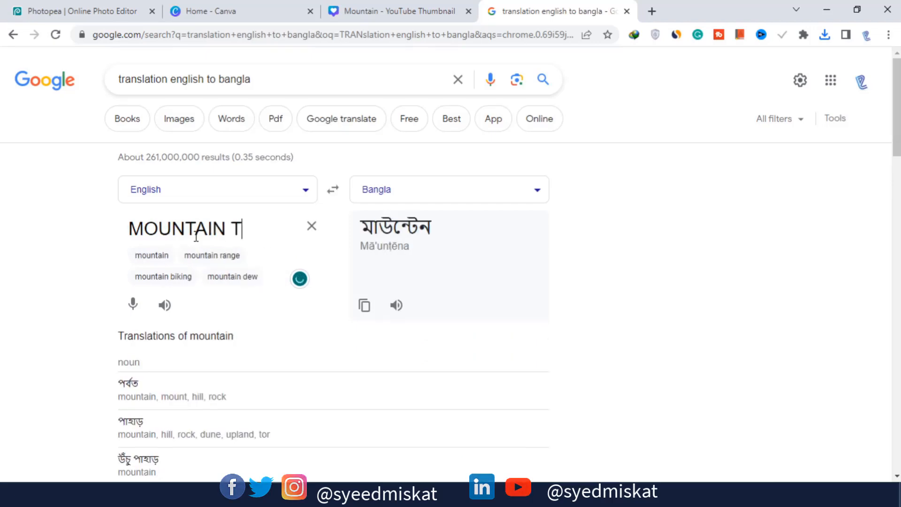
{"action": "type", "text": "OUR"}
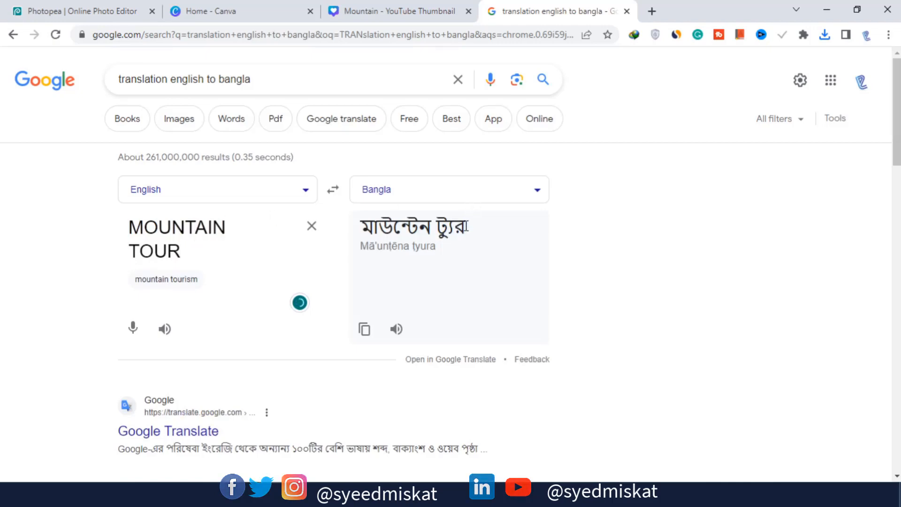
{"action": "left_click_drag", "start_coordinate": [467, 227], "coordinate": [363, 226]}
{"action": "key", "text": "ctrl+c"}
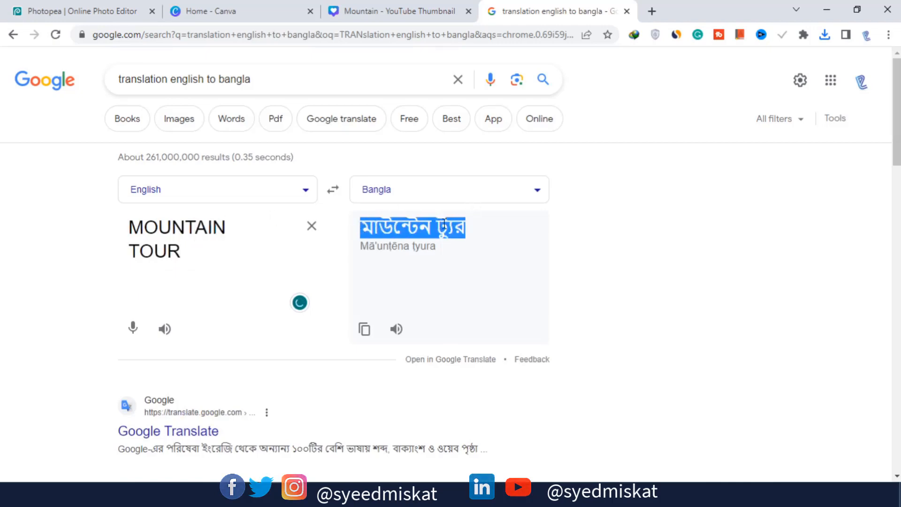
Return to the Canva thumbnail and replace the heading placeholder with the copied text "মাউন্টেন ট্যুর"
{"action": "left_click", "coordinate": [657, 12]}
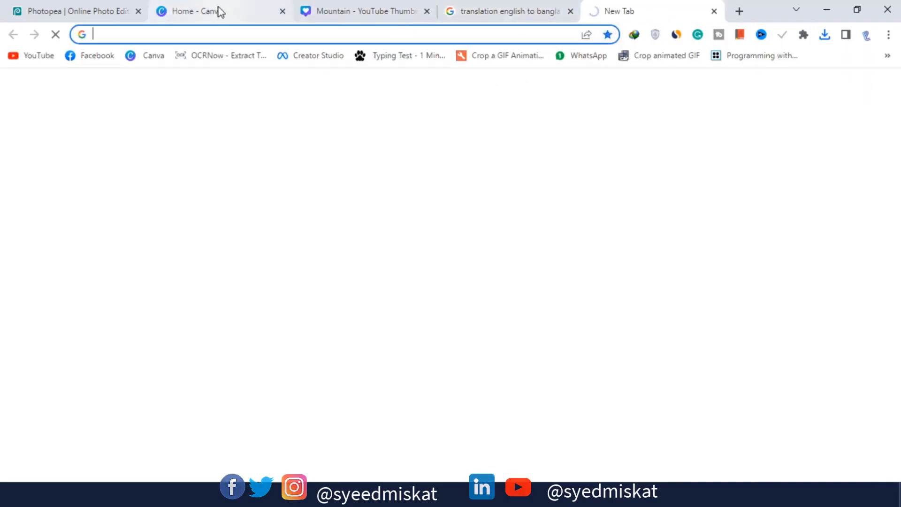
{"action": "left_click", "coordinate": [234, 15]}
{"action": "left_click", "coordinate": [361, 11]}
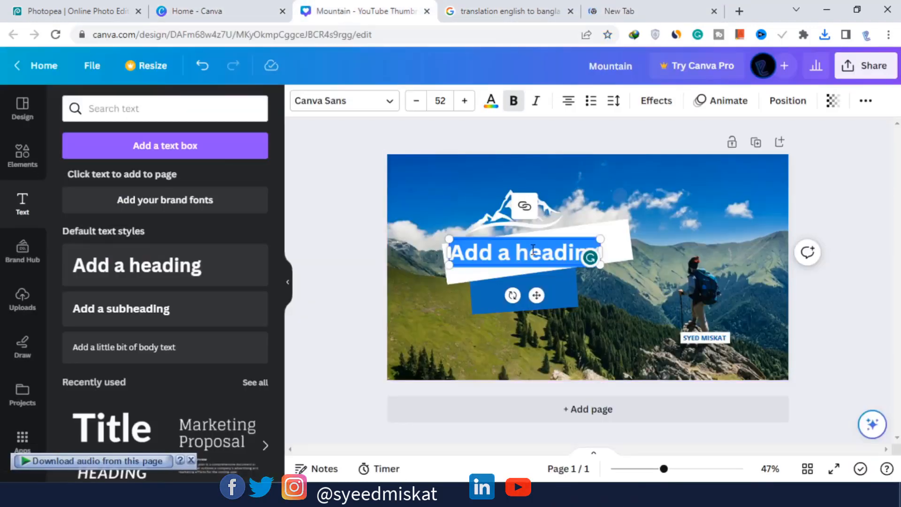
{"action": "key", "text": "ctrl+v"}
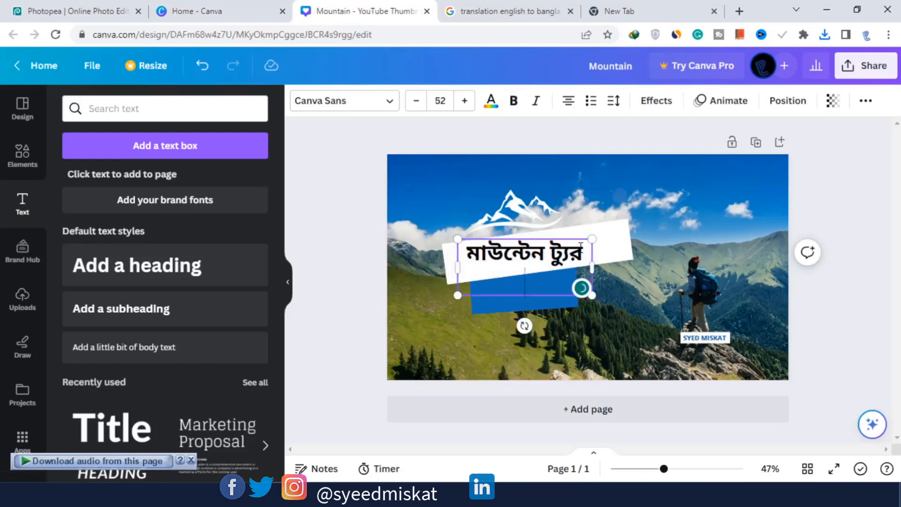
Remove the empty second line from the Bangla heading's text box
{"action": "left_click", "coordinate": [312, 203]}
{"action": "left_click", "coordinate": [529, 260]}
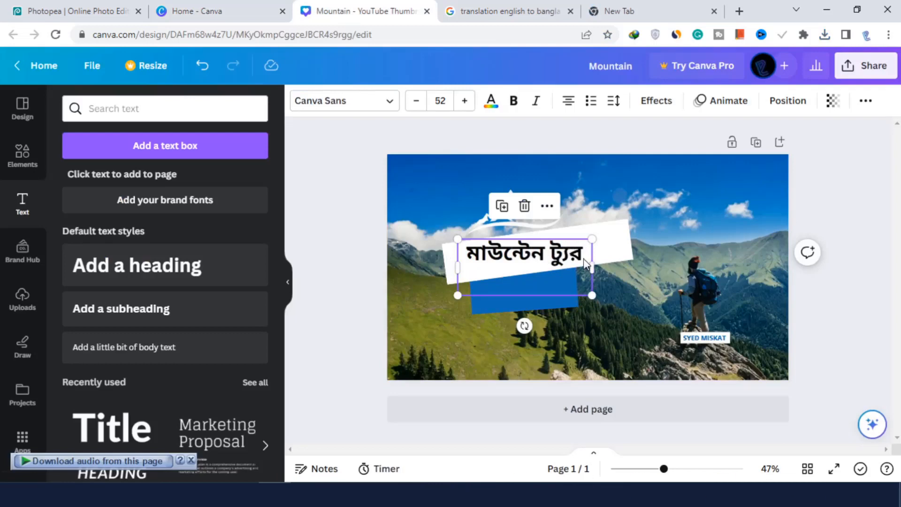
{"action": "left_click", "coordinate": [583, 255]}
{"action": "key", "text": "Delete"}
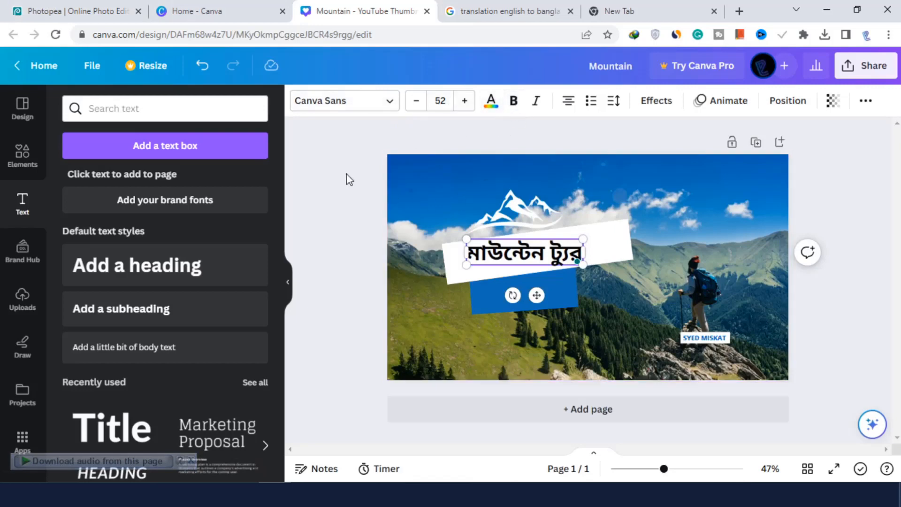
Select the whole Bangla heading and format it as bold
{"action": "left_click", "coordinate": [367, 186]}
{"action": "left_click", "coordinate": [529, 248]}
{"action": "left_click", "coordinate": [529, 248]}
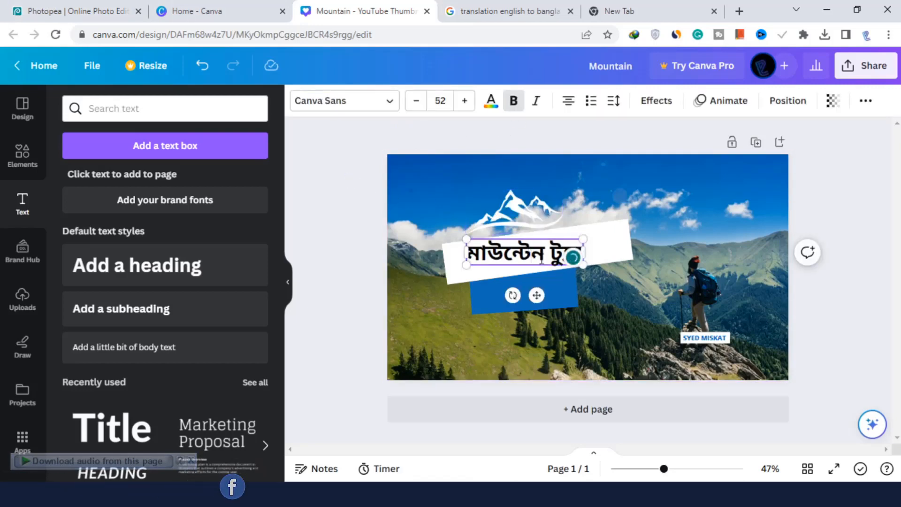
{"action": "triple_click", "coordinate": [541, 258]}
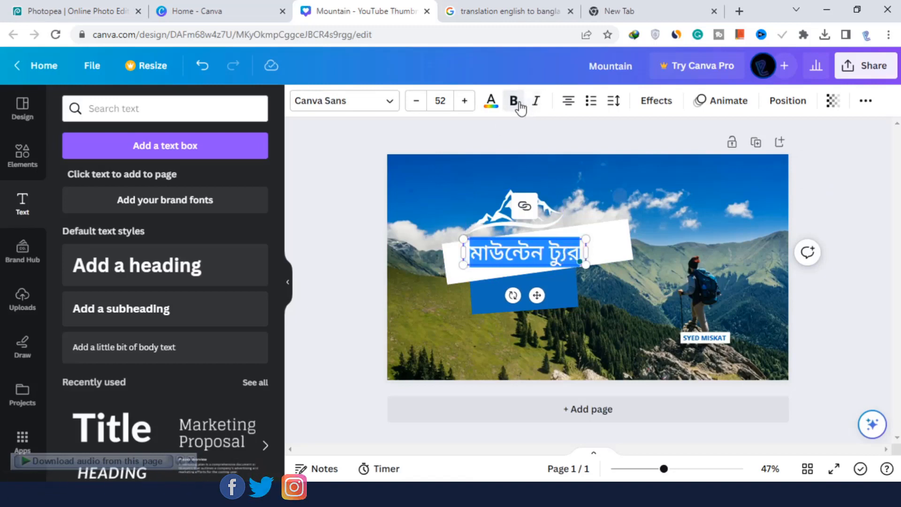
{"action": "left_click", "coordinate": [370, 199]}
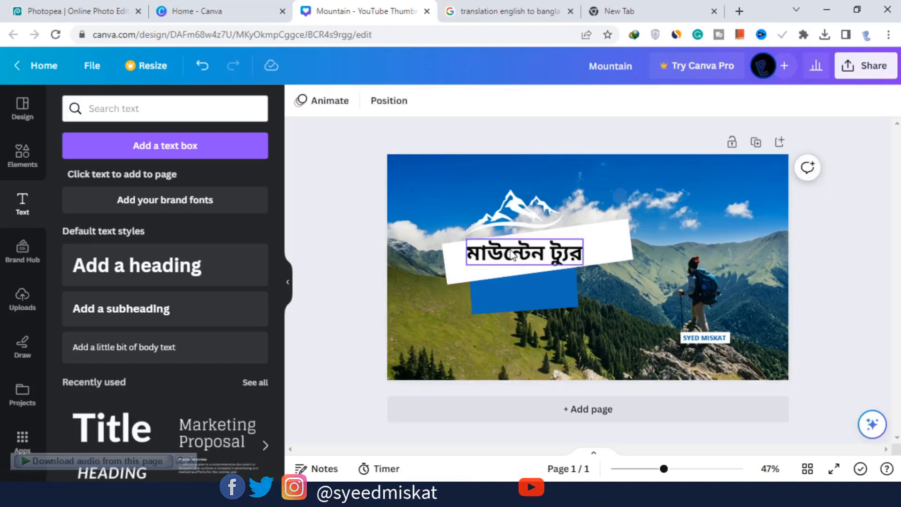
Enlarge the Bangla heading to about size 73.2, tilt it to -9°, and fit it onto the white bar
{"action": "left_click", "coordinate": [556, 241]}
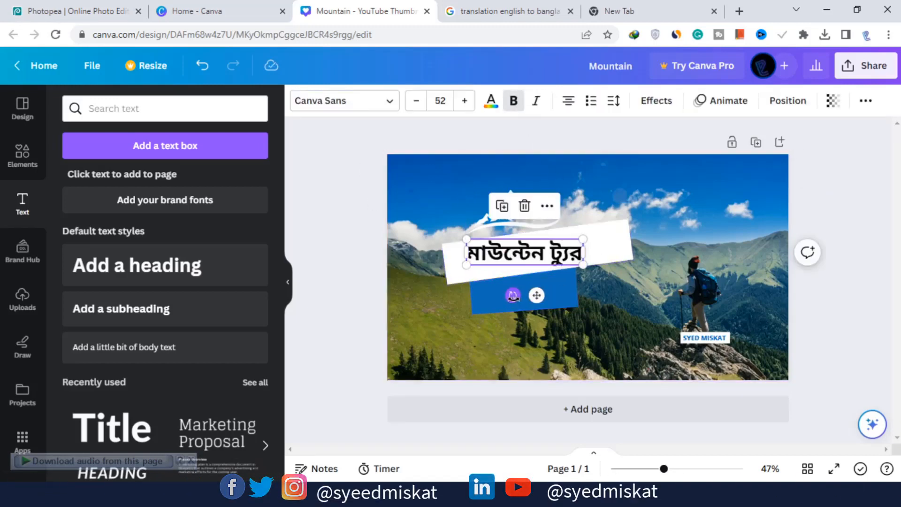
{"action": "left_click_drag", "start_coordinate": [512, 295], "coordinate": [515, 303]}
{"action": "left_click_drag", "start_coordinate": [582, 233], "coordinate": [622, 221]}
{"action": "left_click_drag", "start_coordinate": [558, 245], "coordinate": [560, 252]}
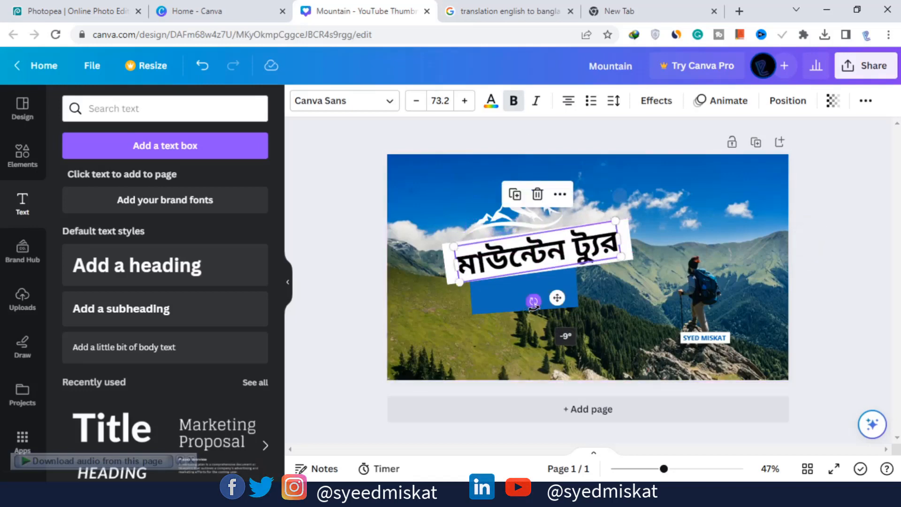
{"action": "left_click", "coordinate": [369, 194]}
{"action": "left_click", "coordinate": [535, 248]}
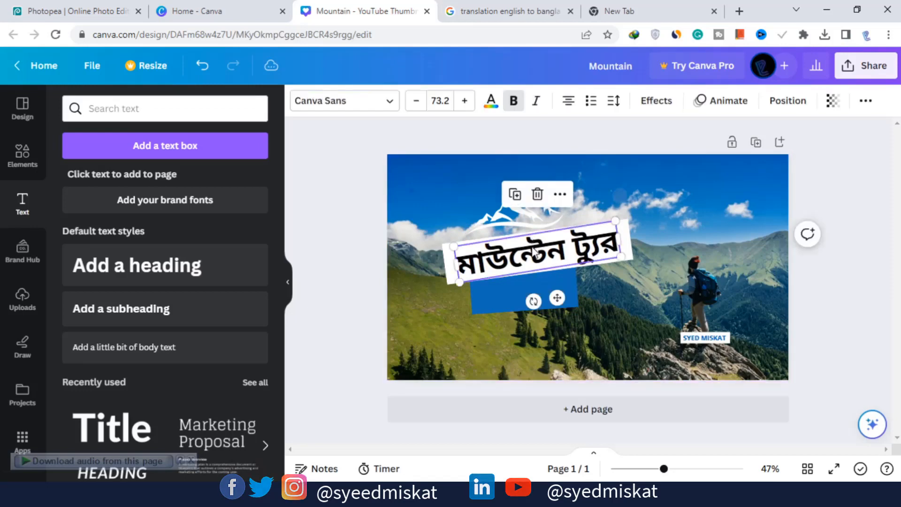
{"action": "left_click", "coordinate": [655, 262]}
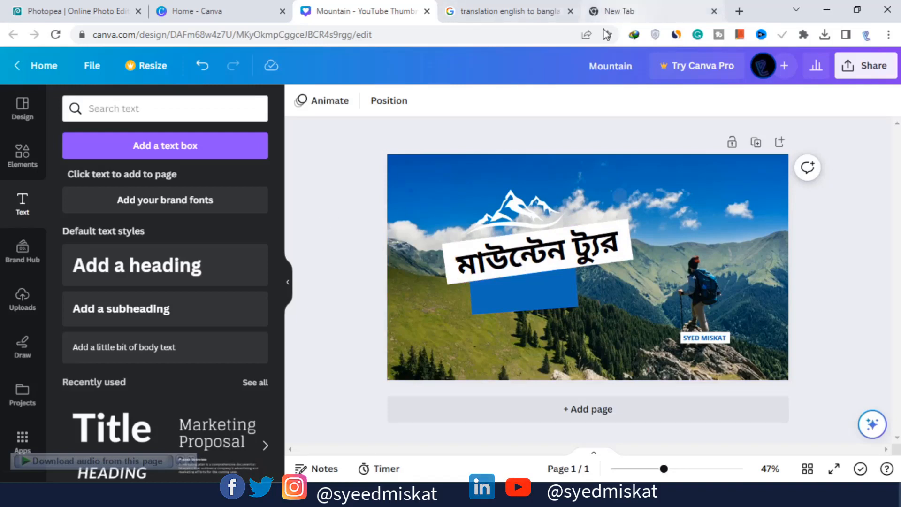
Switch to the English-to-Bangla translation page in Google and replace the source text with "VLOG 1"
{"action": "left_click", "coordinate": [500, 11]}
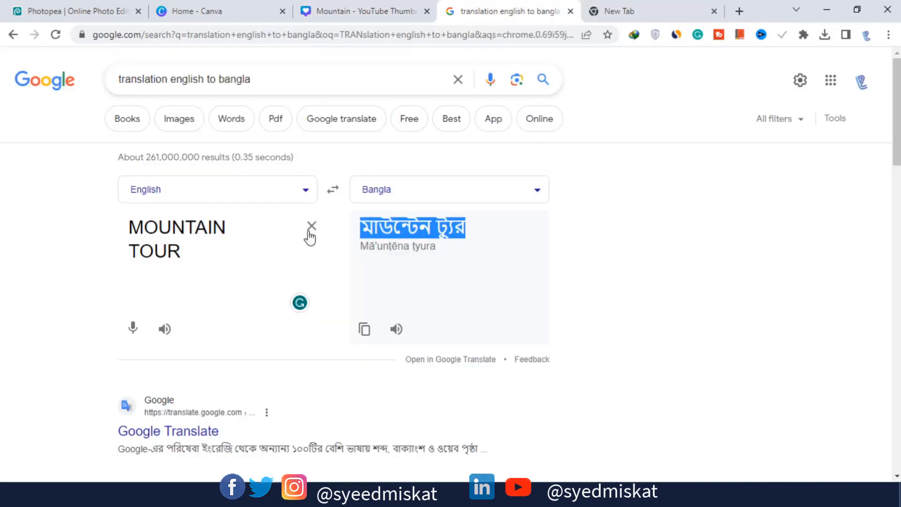
{"action": "triple_click", "coordinate": [215, 245]}
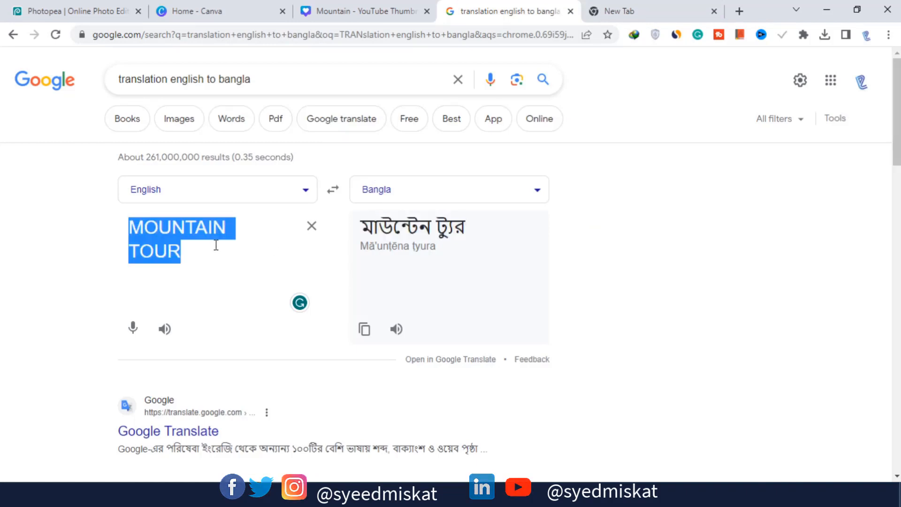
{"action": "key", "text": "BackSpace"}
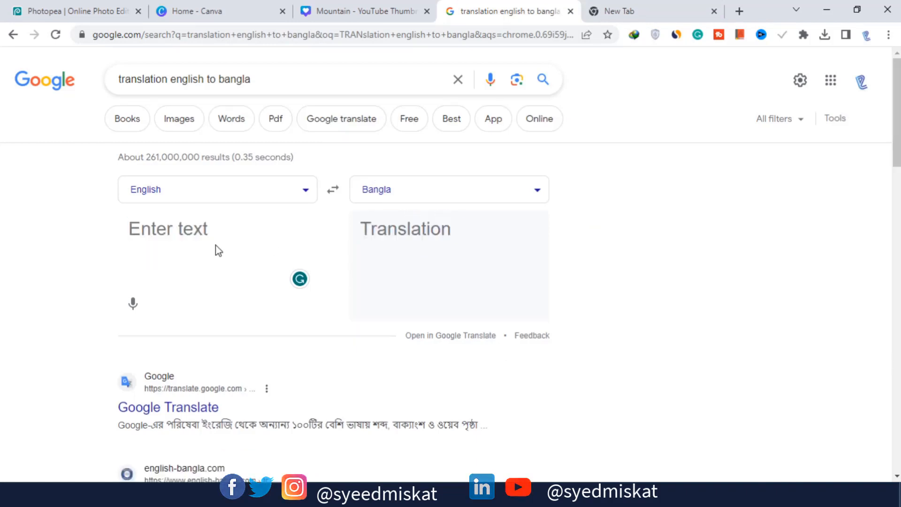
{"action": "type", "text": "v"}
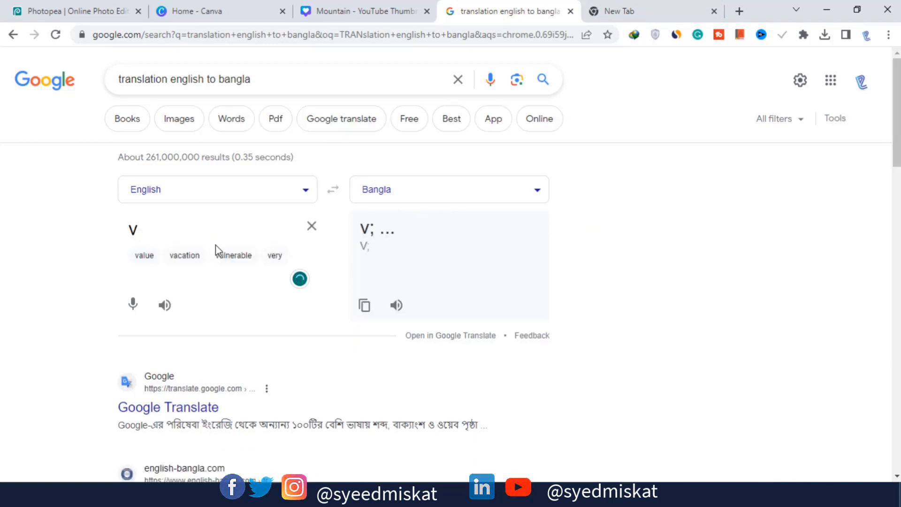
{"action": "type", "text": "LOG "}
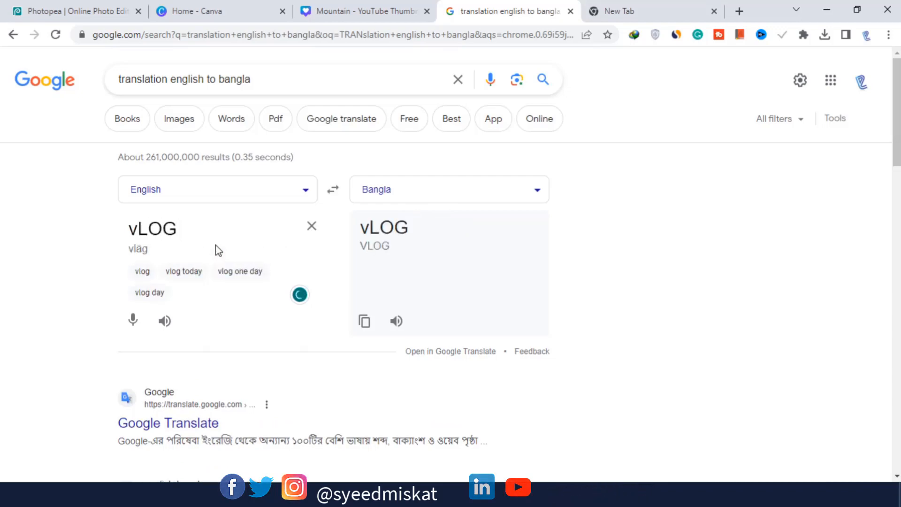
{"action": "type", "text": "1"}
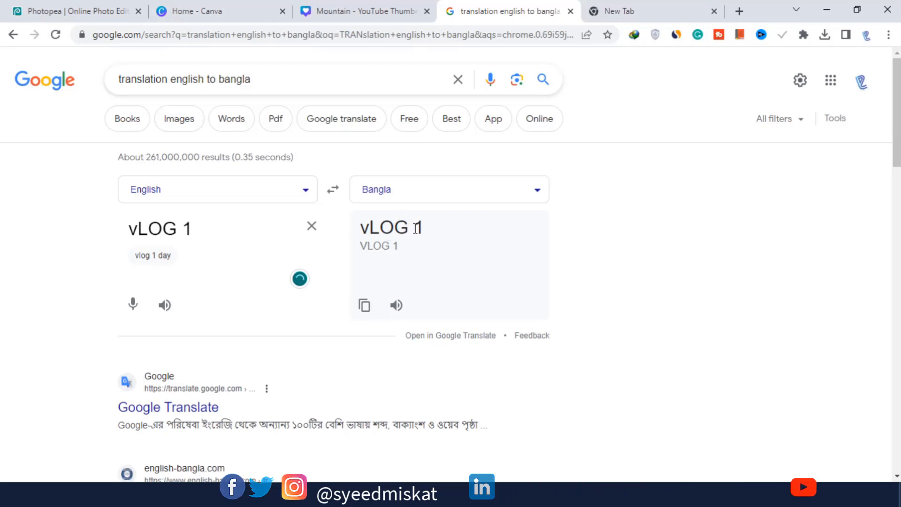
{"action": "left_click", "coordinate": [138, 229]}
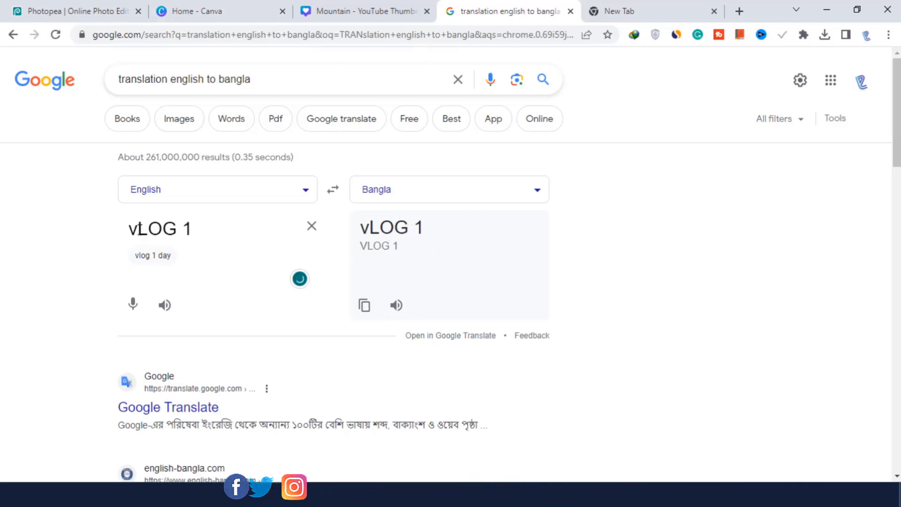
{"action": "key", "text": "BackSpace"}
{"action": "type", "text": "v"}
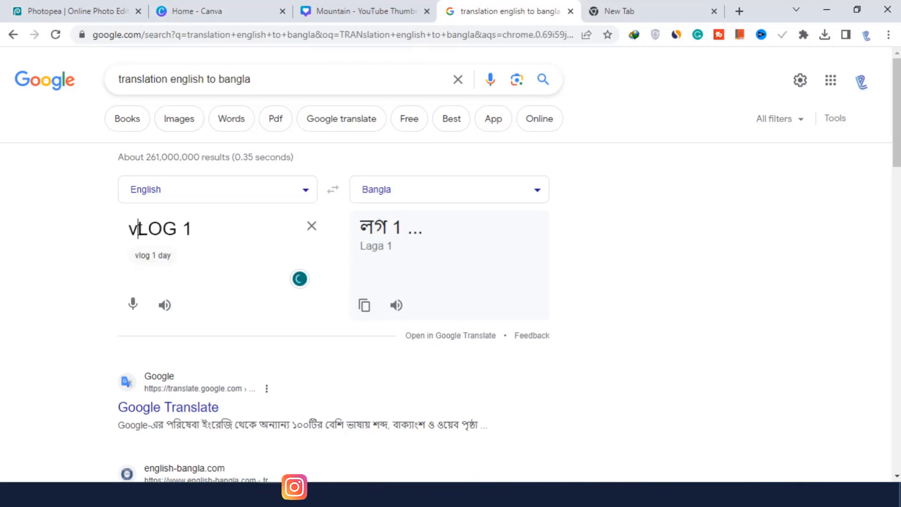
{"action": "key", "text": "BackSpace"}
{"action": "type", "text": "V"}
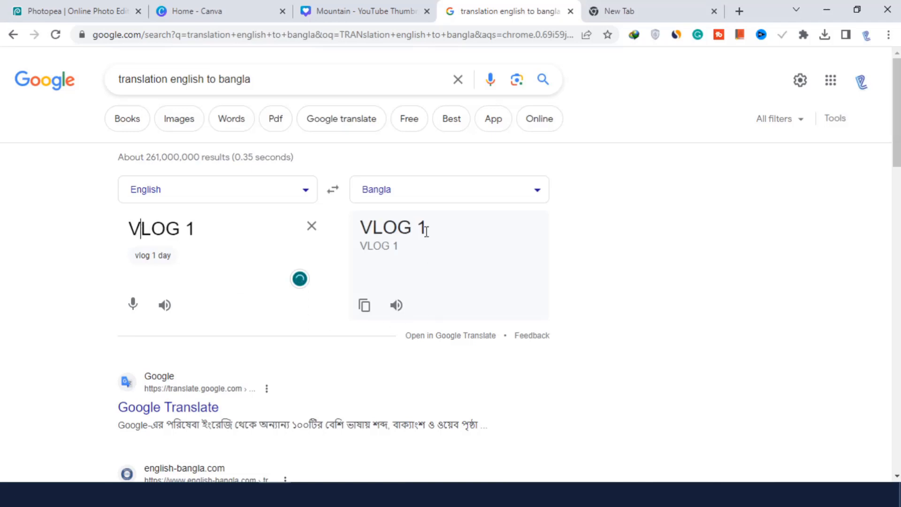
Copy the translated "VLOG 1" text from the Bangla result
{"action": "key", "text": "ctrl+a"}
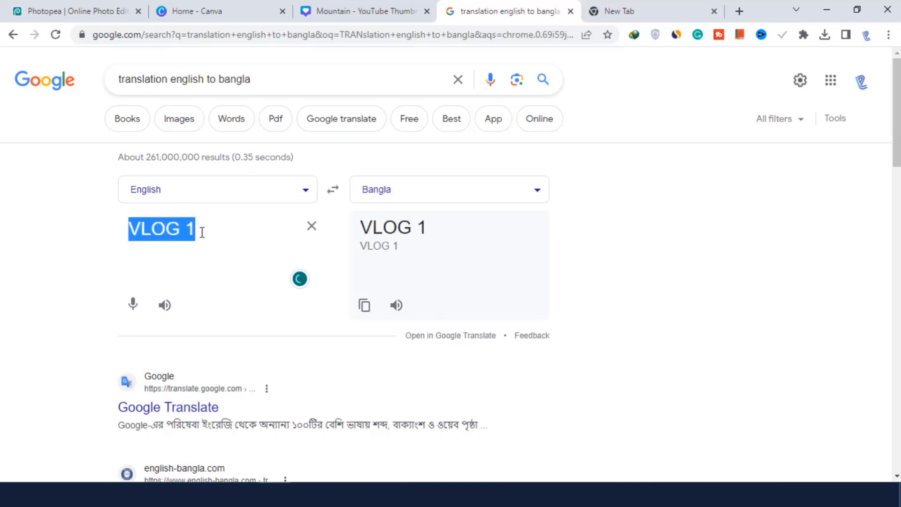
{"action": "scroll", "coordinate": [244, 277], "scroll_direction": "down", "scroll_amount": 7}
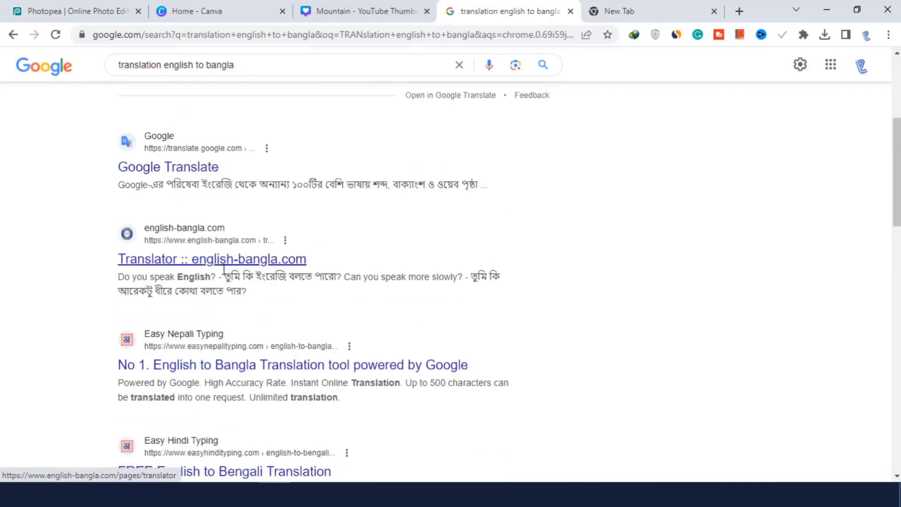
{"action": "scroll", "coordinate": [243, 255], "scroll_direction": "up", "scroll_amount": 6}
{"action": "scroll", "coordinate": [244, 256], "scroll_direction": "up", "scroll_amount": 1}
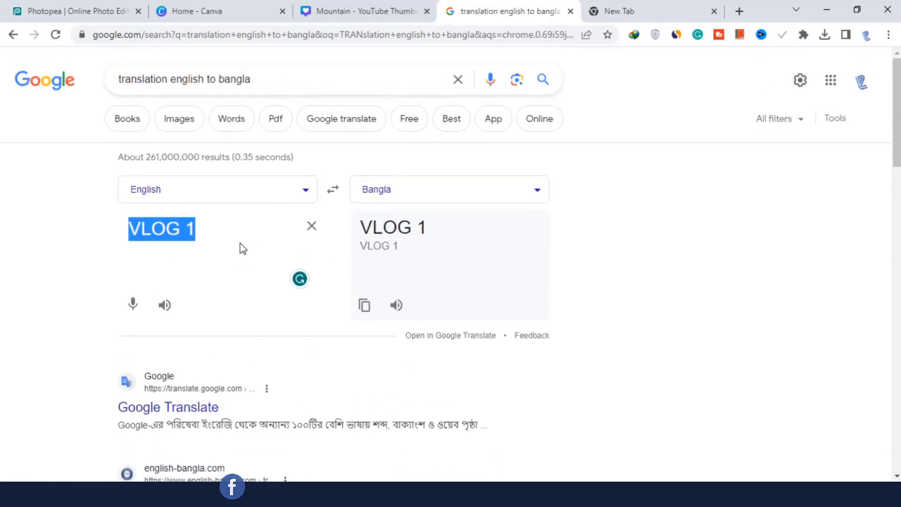
{"action": "left_click_drag", "start_coordinate": [424, 230], "coordinate": [360, 229]}
{"action": "right_click", "coordinate": [412, 227]}
{"action": "left_click", "coordinate": [448, 239]}
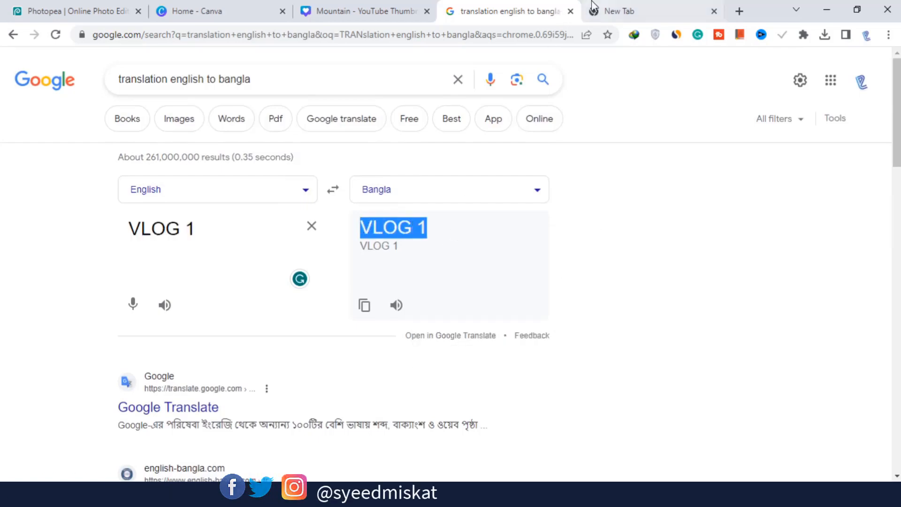
Return to the Canva thumbnail, duplicate the Bangla heading onto the blue bar, and replace the copy's text with the copied "VLOG 1"
{"action": "left_click", "coordinate": [348, 7]}
{"action": "left_click", "coordinate": [504, 291]}
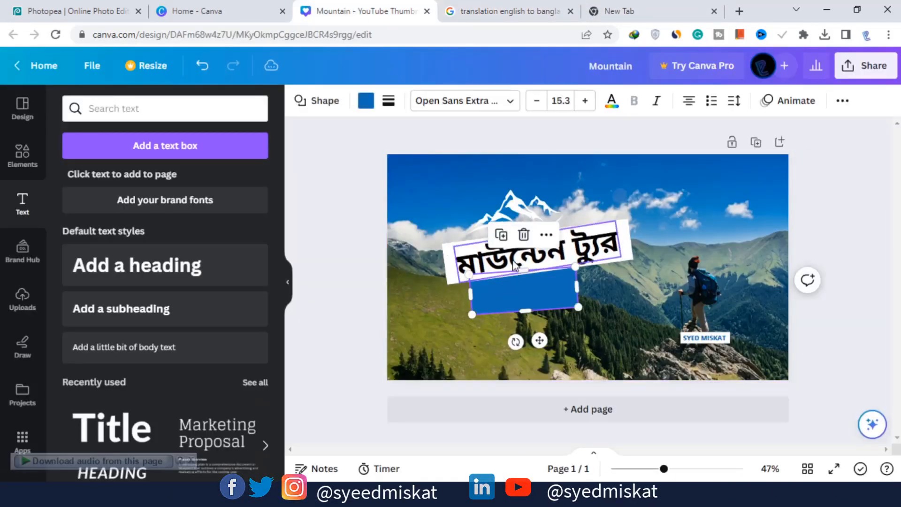
{"action": "left_click", "coordinate": [515, 262]}
{"action": "left_click_drag", "start_coordinate": [514, 263], "coordinate": [521, 302], "text": "alt"}
{"action": "double_click", "coordinate": [519, 295]}
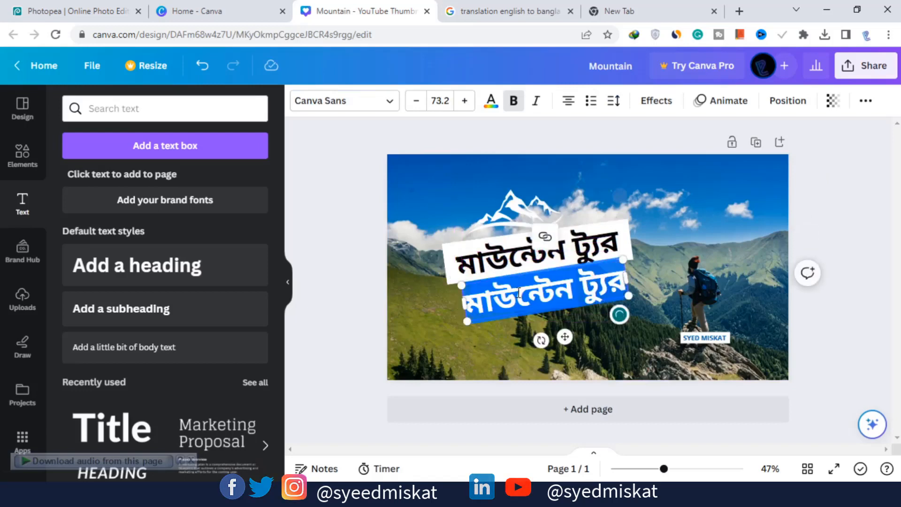
{"action": "key", "text": "ctrl+v"}
{"action": "left_click", "coordinate": [322, 199]}
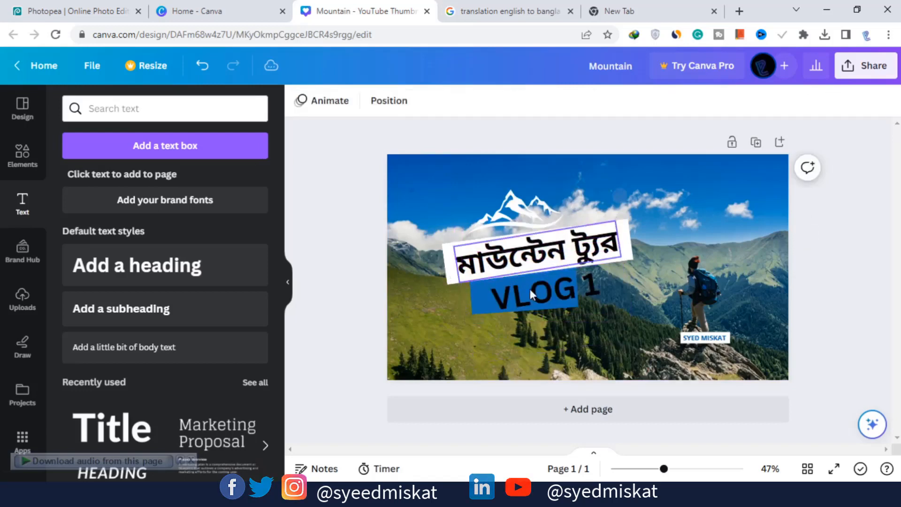
Move the "VLOG 1" text over the blue bar and shrink it to about size 65.8 to fit
{"action": "left_click_drag", "start_coordinate": [547, 301], "coordinate": [532, 294]}
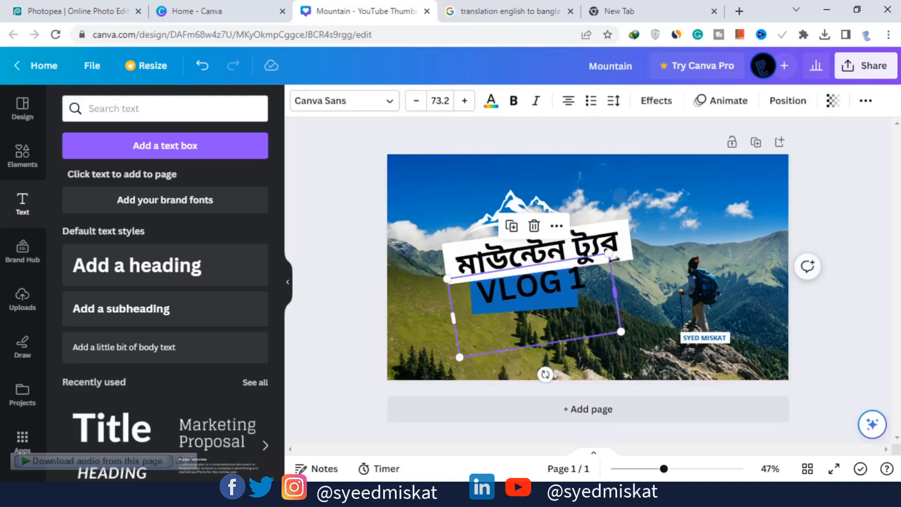
{"action": "left_click_drag", "start_coordinate": [608, 253], "coordinate": [593, 260]}
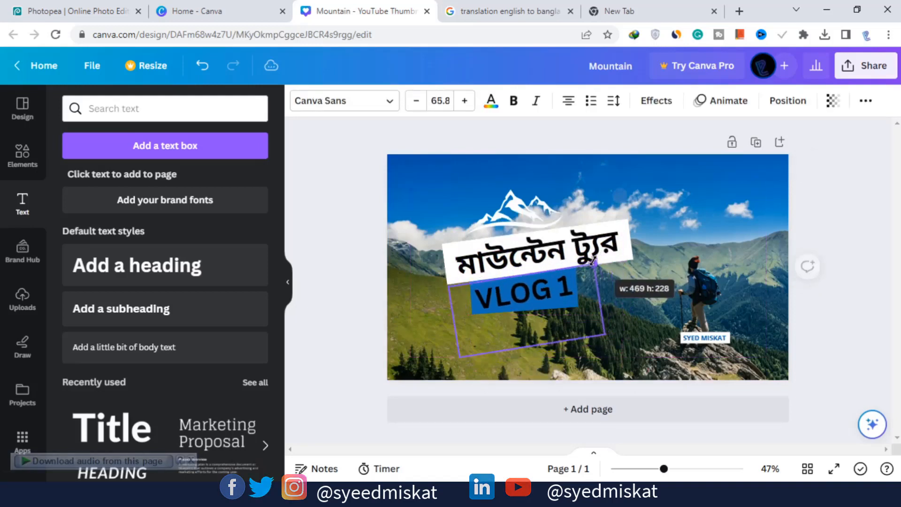
{"action": "left_click", "coordinate": [322, 218]}
Change the "VLOG 1" text color to the white document color
{"action": "left_click", "coordinate": [510, 296]}
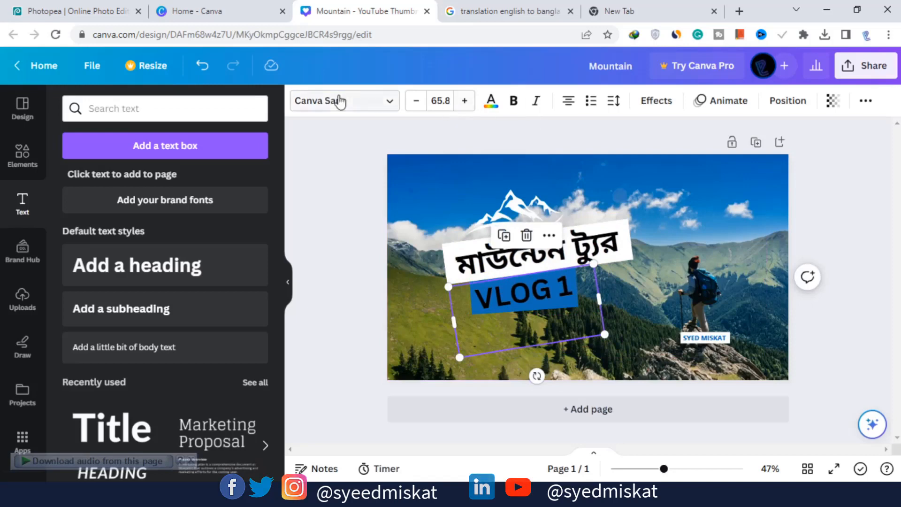
{"action": "left_click", "coordinate": [490, 102]}
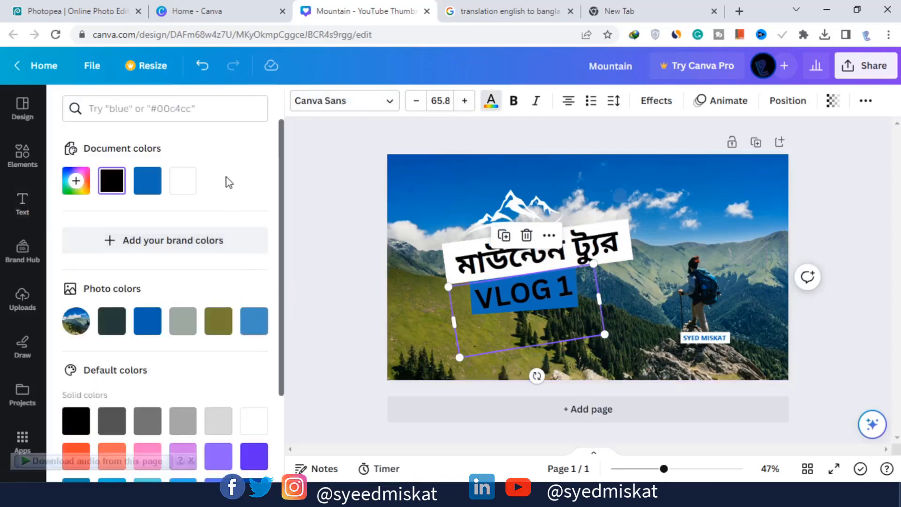
{"action": "left_click", "coordinate": [180, 182]}
{"action": "left_click", "coordinate": [340, 183]}
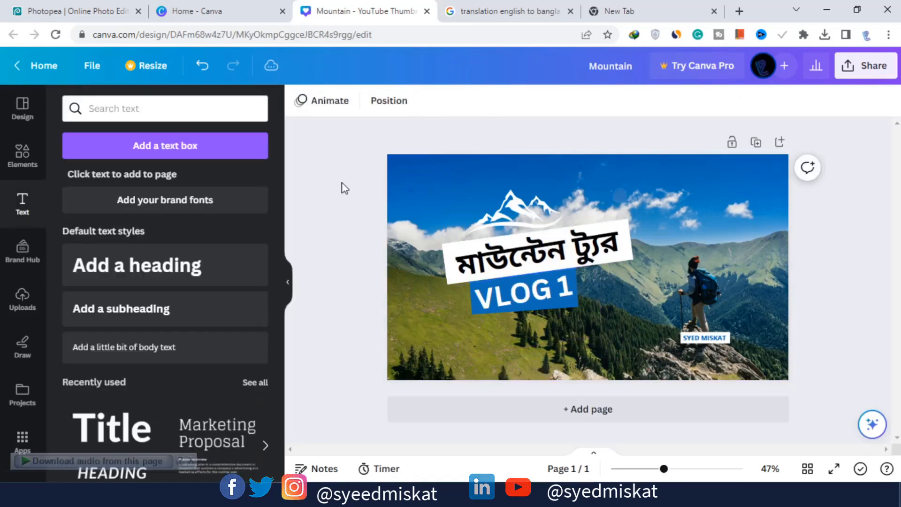
{"action": "left_click", "coordinate": [540, 290]}
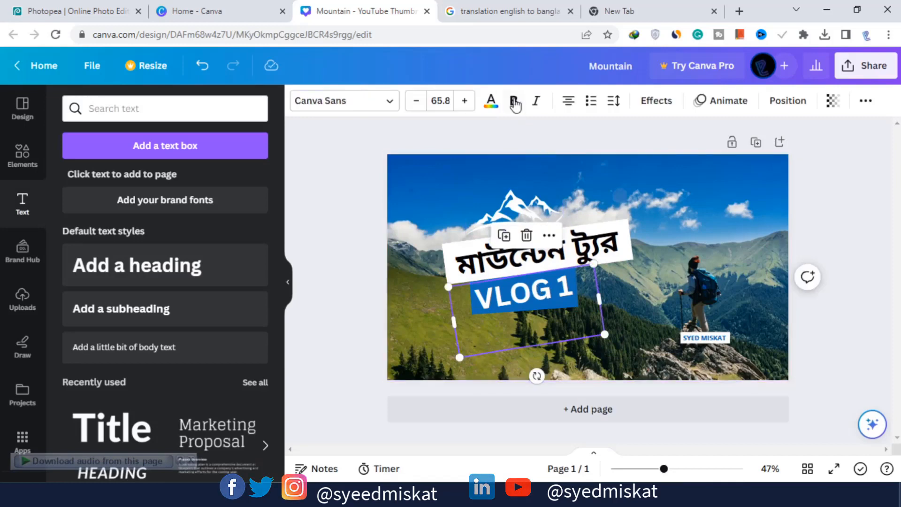
{"action": "left_click", "coordinate": [353, 176]}
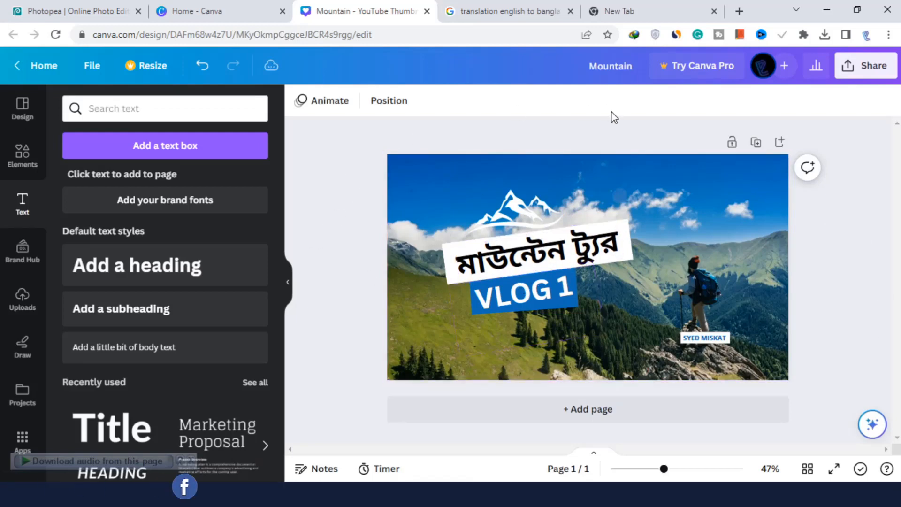
Select the full text of the Bangla heading on the white bar in the Canva thumbnail
{"action": "left_click", "coordinate": [72, 11]}
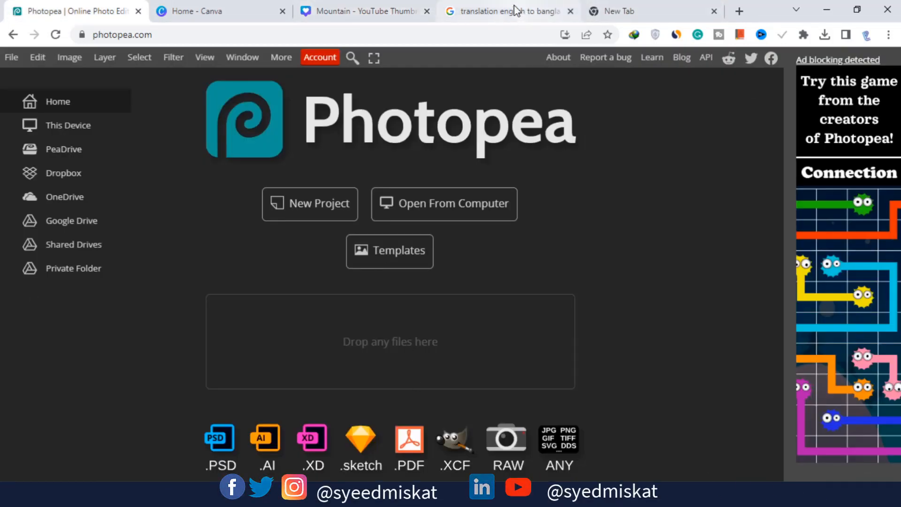
{"action": "left_click", "coordinate": [529, 17]}
{"action": "left_click", "coordinate": [395, 16]}
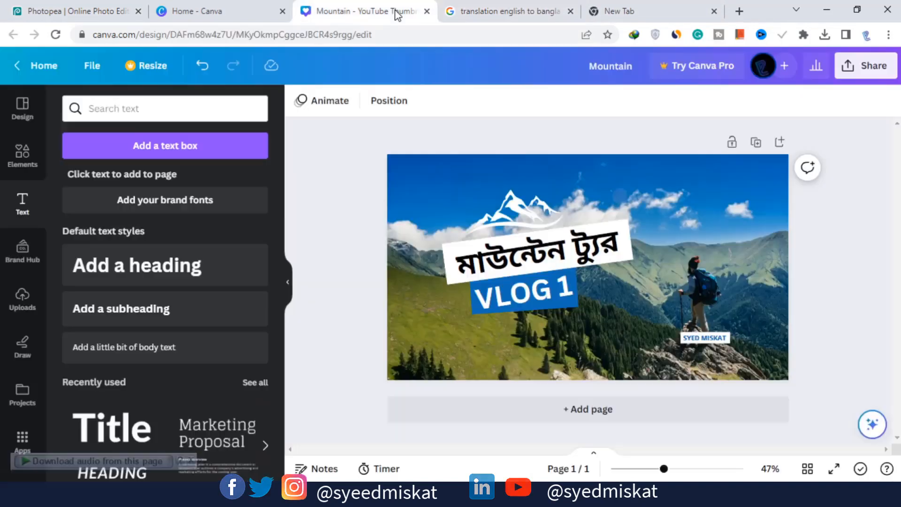
{"action": "left_click", "coordinate": [483, 257]}
{"action": "double_click", "coordinate": [483, 256]}
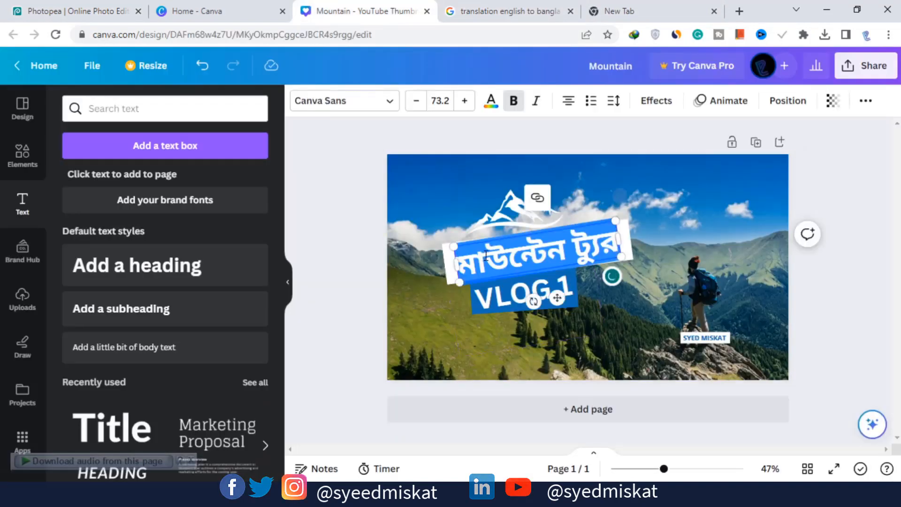
Open the Unicode to Bijoy Converter page at bijoyconverter.com/unicode-to-bijoy/ in the blank browser tab
{"action": "left_click", "coordinate": [673, 3]}
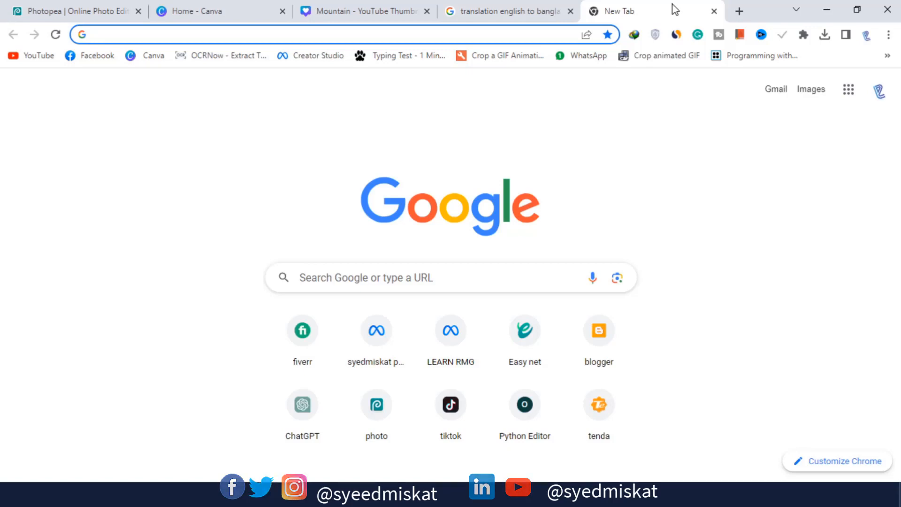
{"action": "type", "text": "UN"}
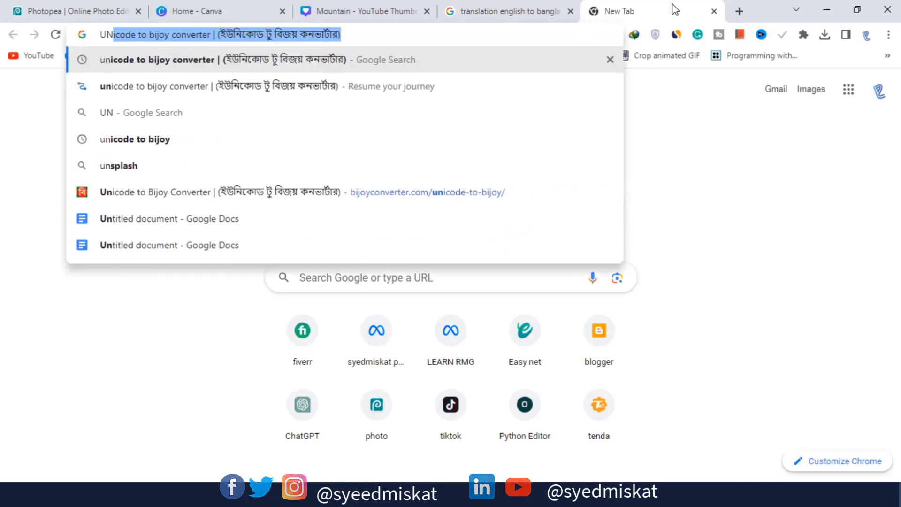
{"action": "left_click", "coordinate": [341, 197]}
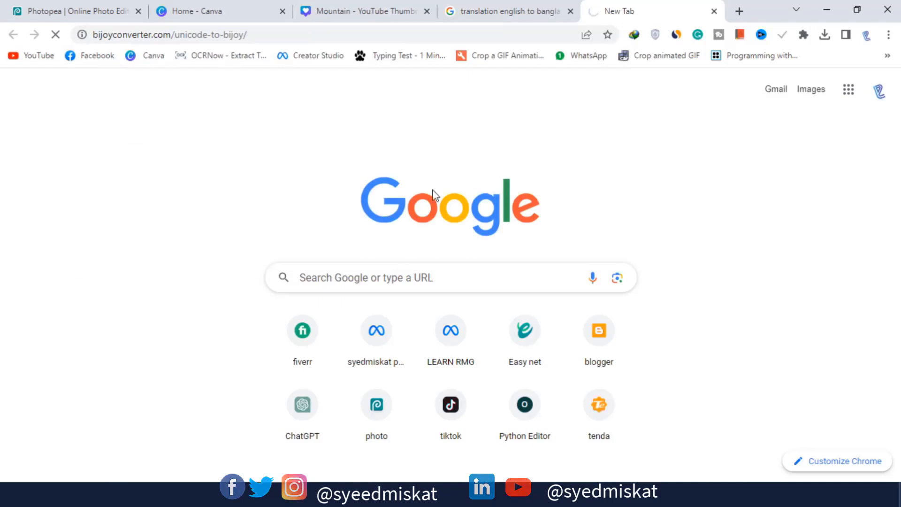
{"action": "scroll", "coordinate": [346, 227], "scroll_direction": "down", "scroll_amount": 6}
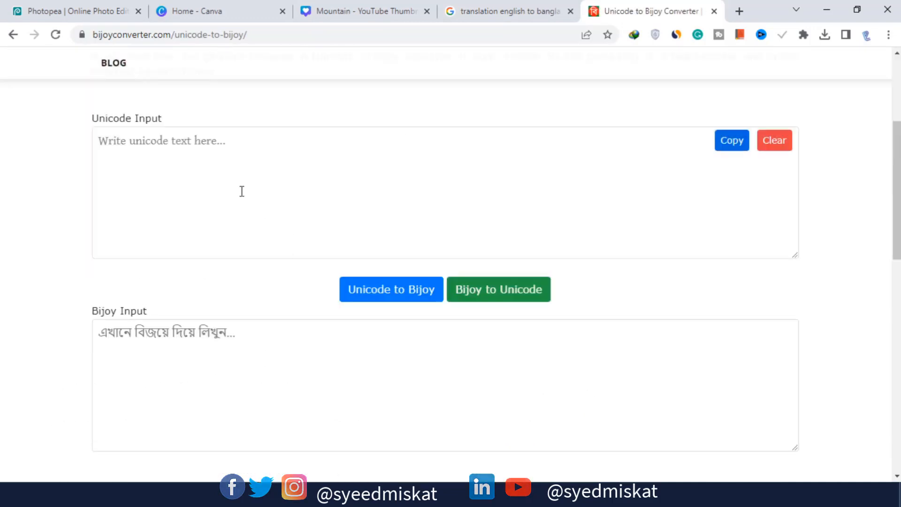
{"action": "scroll", "coordinate": [237, 179], "scroll_direction": "up", "scroll_amount": 1}
{"action": "scroll", "coordinate": [241, 228], "scroll_direction": "up", "scroll_amount": 4}
{"action": "scroll", "coordinate": [234, 237], "scroll_direction": "down", "scroll_amount": 4}
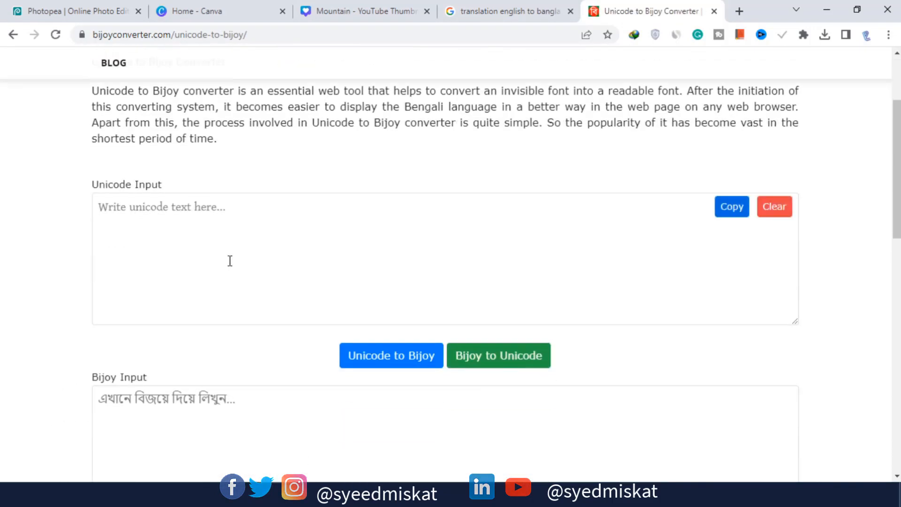
Convert the Unicode text "মাউন্টেন ট্যুর" to Bijoy and select the converted result for copying
{"action": "left_click", "coordinate": [234, 218]}
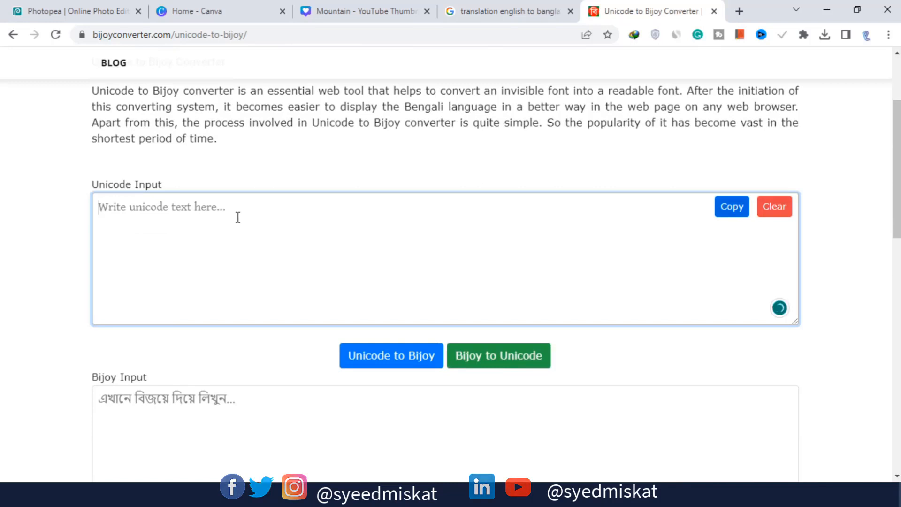
{"action": "type", "text": "মাউন্টেন ট্যুর"}
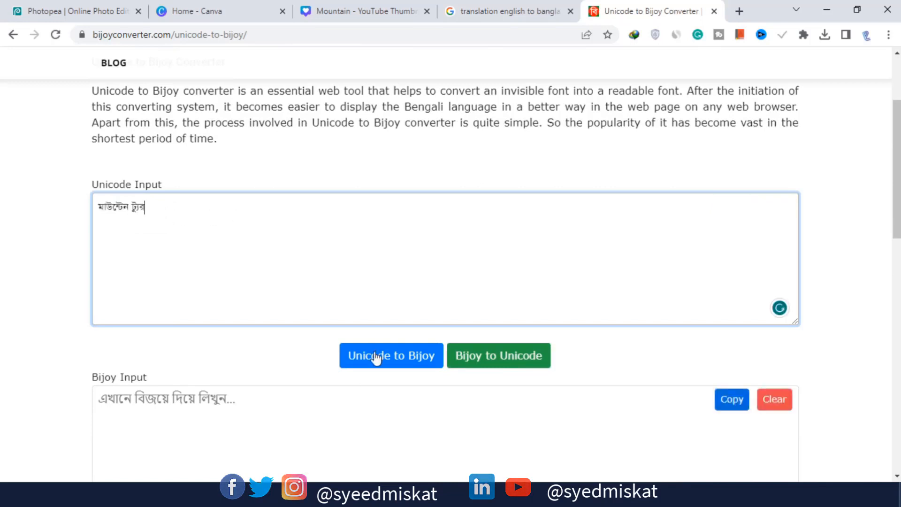
{"action": "left_click", "coordinate": [409, 363]}
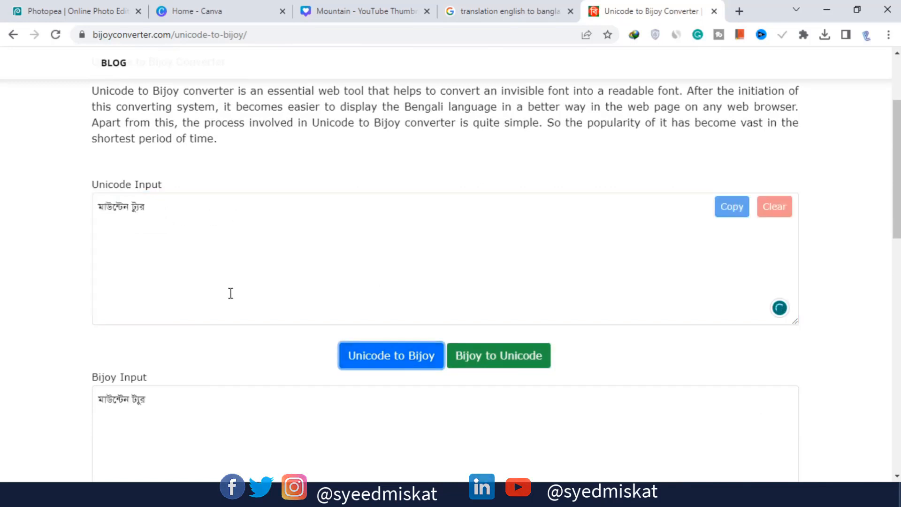
{"action": "scroll", "coordinate": [182, 347], "scroll_direction": "down", "scroll_amount": 1}
{"action": "left_click_drag", "start_coordinate": [159, 340], "coordinate": [95, 334]}
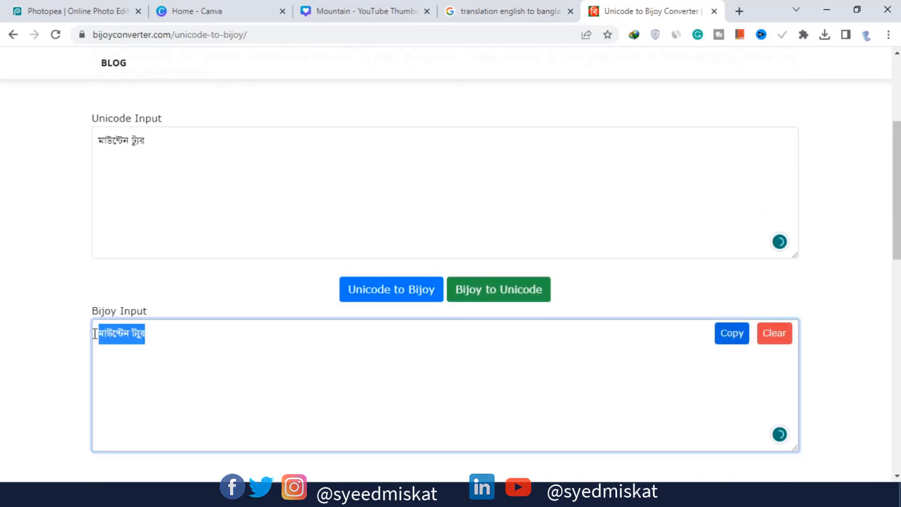
Switch to Photopea and create a new project from the 1280 x 720 px Youtube Thumbnail preset with a white background
{"action": "left_click", "coordinate": [98, 14]}
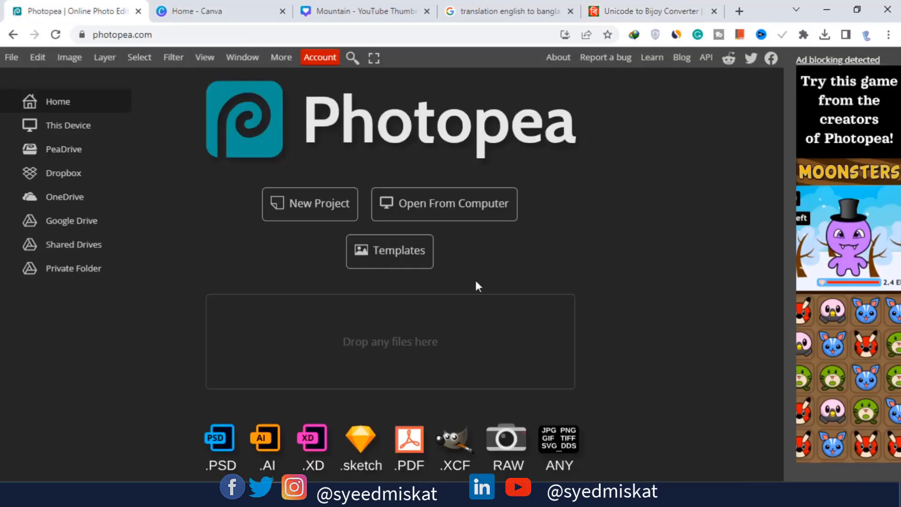
{"action": "left_click", "coordinate": [14, 56]}
{"action": "left_click", "coordinate": [39, 78]}
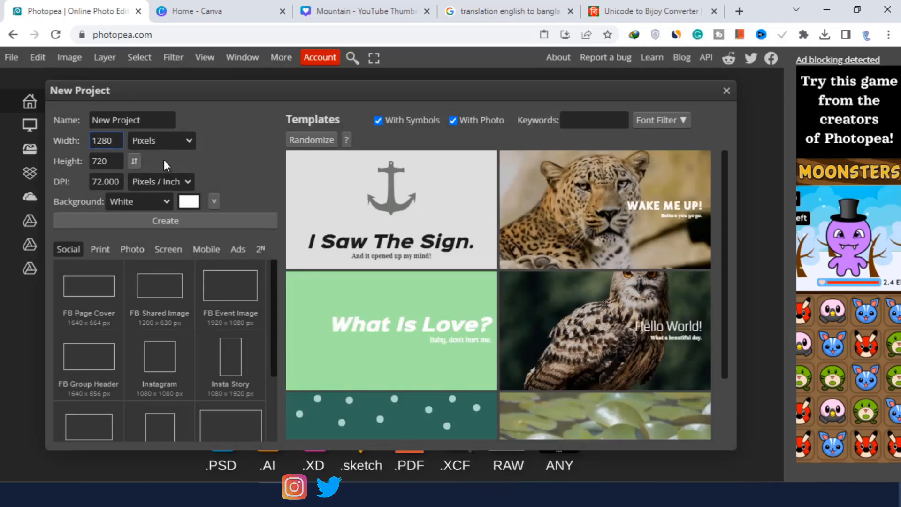
{"action": "left_click", "coordinate": [111, 157]}
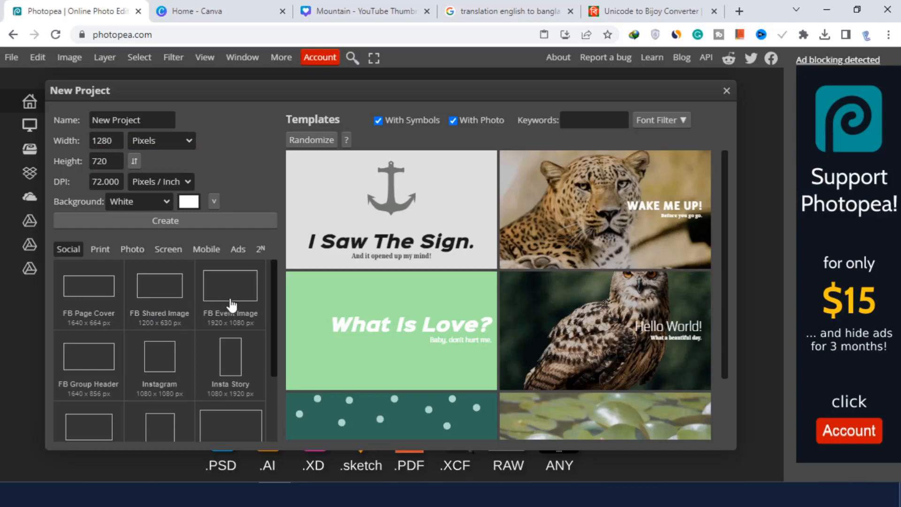
{"action": "scroll", "coordinate": [161, 367], "scroll_direction": "down", "scroll_amount": 1}
{"action": "scroll", "coordinate": [162, 367], "scroll_direction": "down", "scroll_amount": 3}
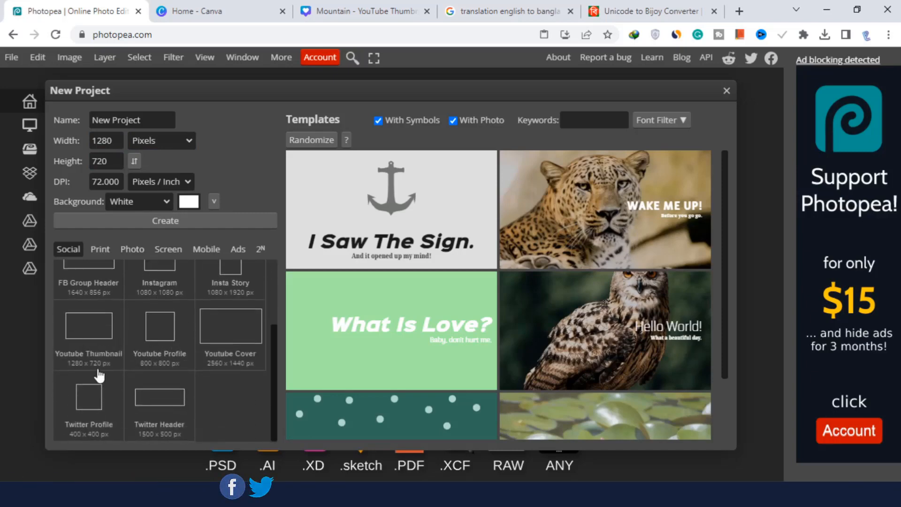
{"action": "left_click", "coordinate": [93, 334]}
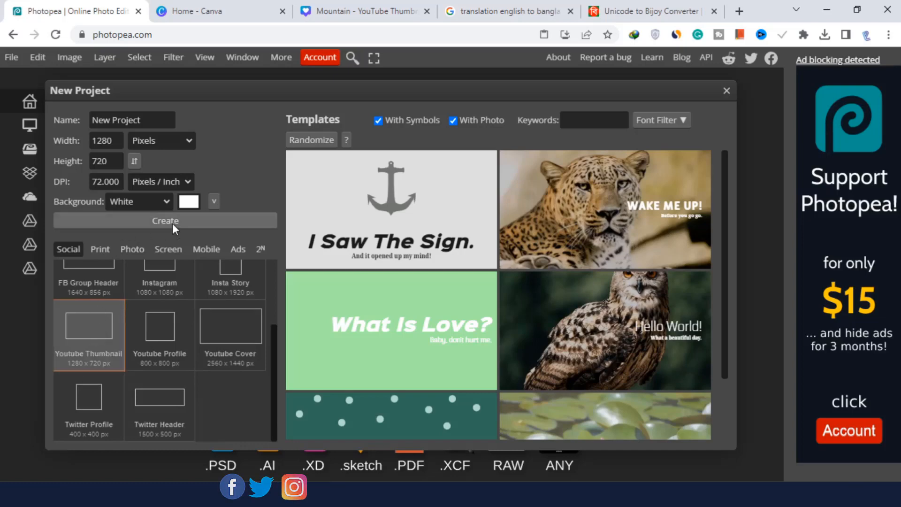
{"action": "key", "text": "Return"}
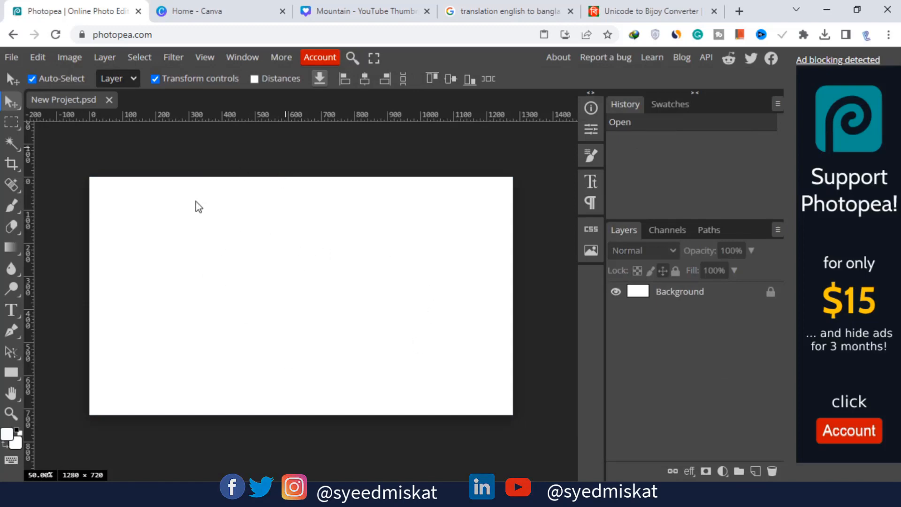
Place Mountain.png from Downloads into the project and move its layer above the Background layer
{"action": "left_click", "coordinate": [11, 60]}
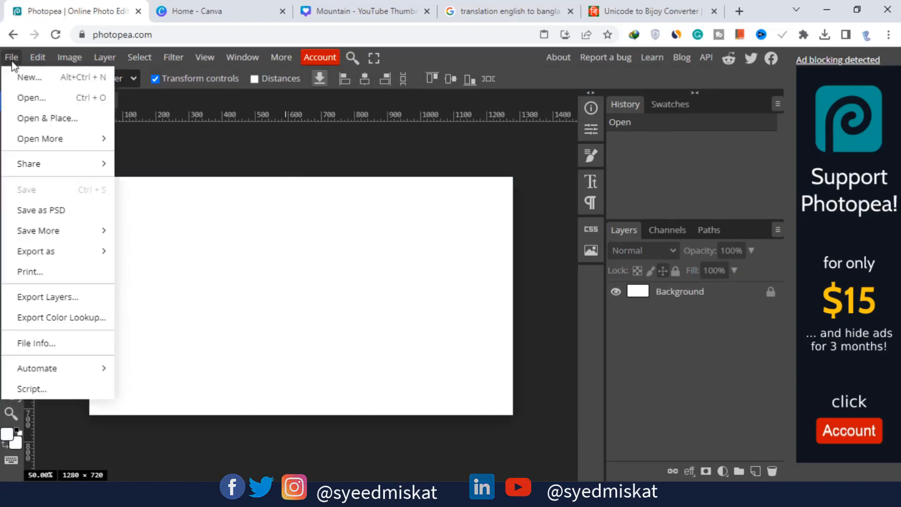
{"action": "mouse_move", "coordinate": [12, 57]}
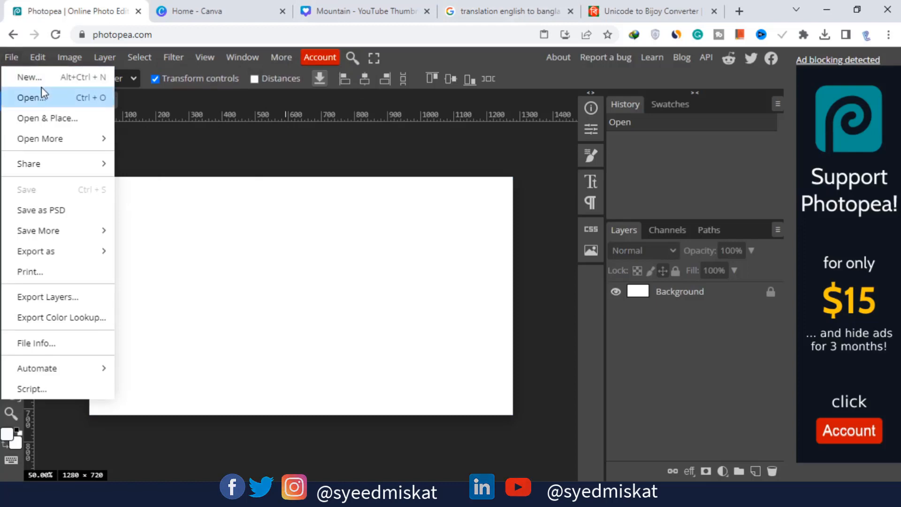
{"action": "left_click", "coordinate": [45, 121]}
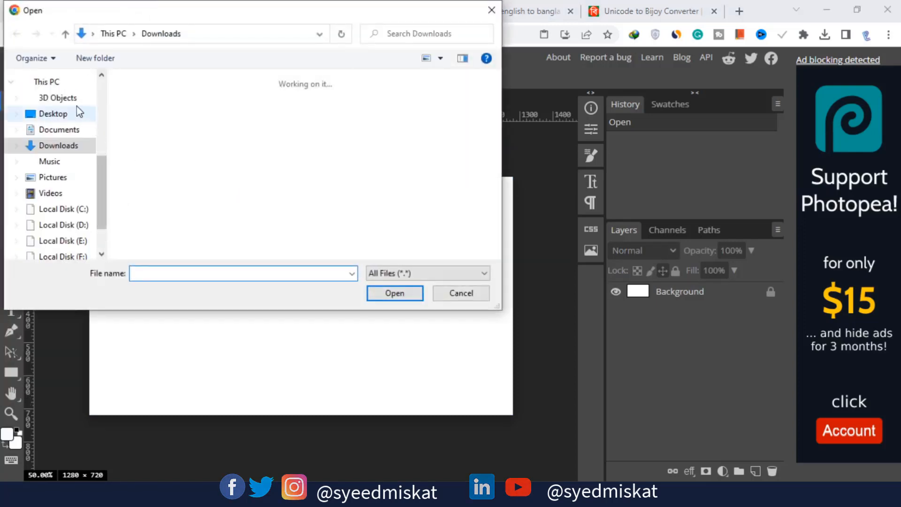
{"action": "left_click", "coordinate": [151, 143]}
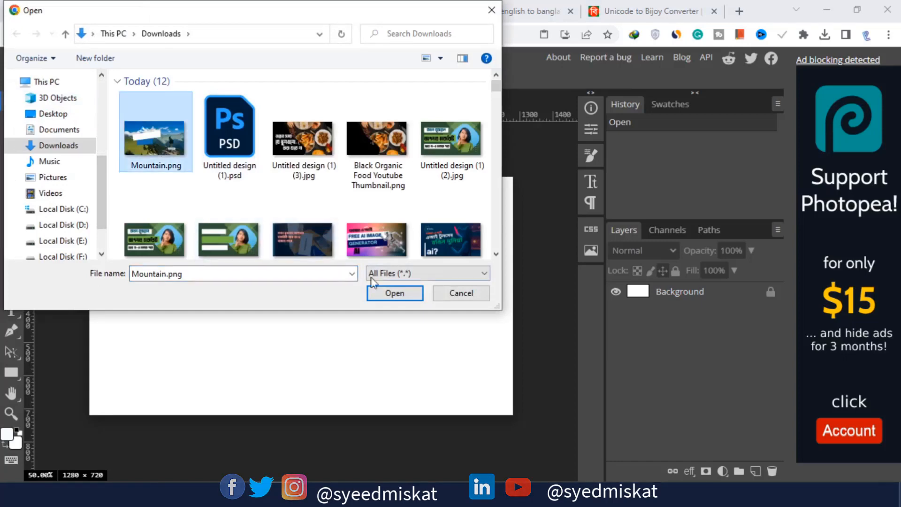
{"action": "left_click", "coordinate": [394, 293]}
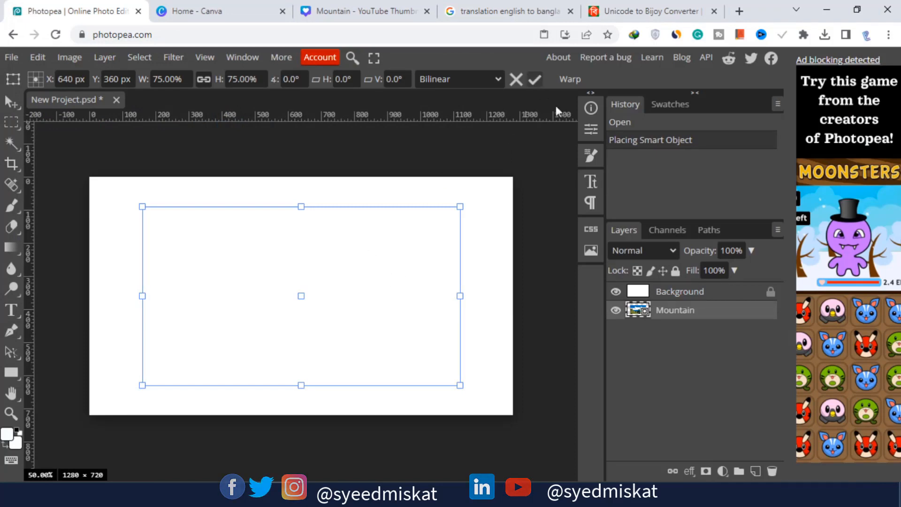
{"action": "left_click", "coordinate": [529, 81]}
{"action": "left_click_drag", "start_coordinate": [680, 293], "coordinate": [686, 315]}
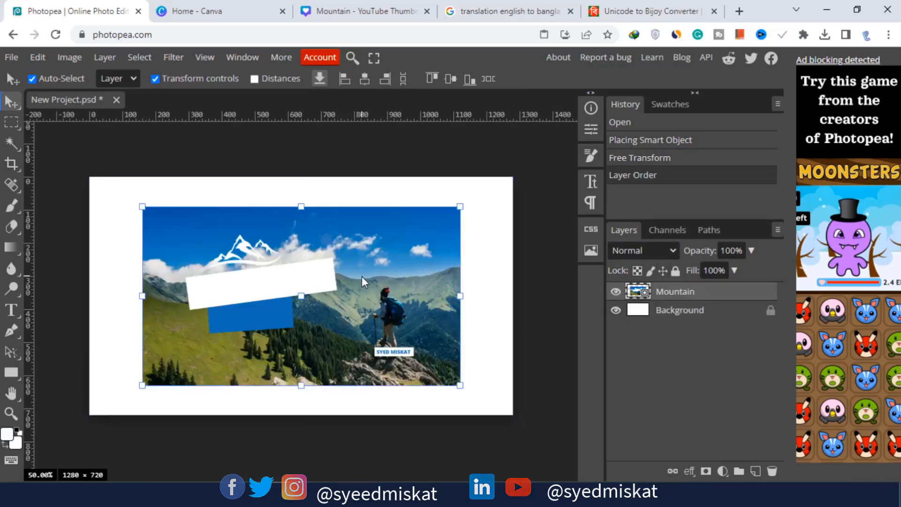
Align the Mountain image with the canvas corner and enlarge it to fill the whole canvas
{"action": "left_click_drag", "start_coordinate": [363, 282], "coordinate": [311, 252]}
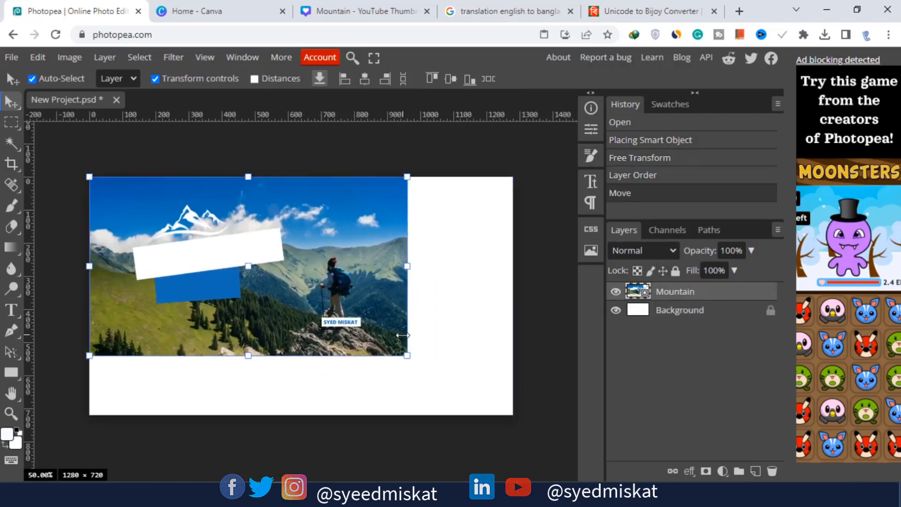
{"action": "left_click_drag", "start_coordinate": [408, 356], "coordinate": [513, 415]}
{"action": "left_click", "coordinate": [534, 80]}
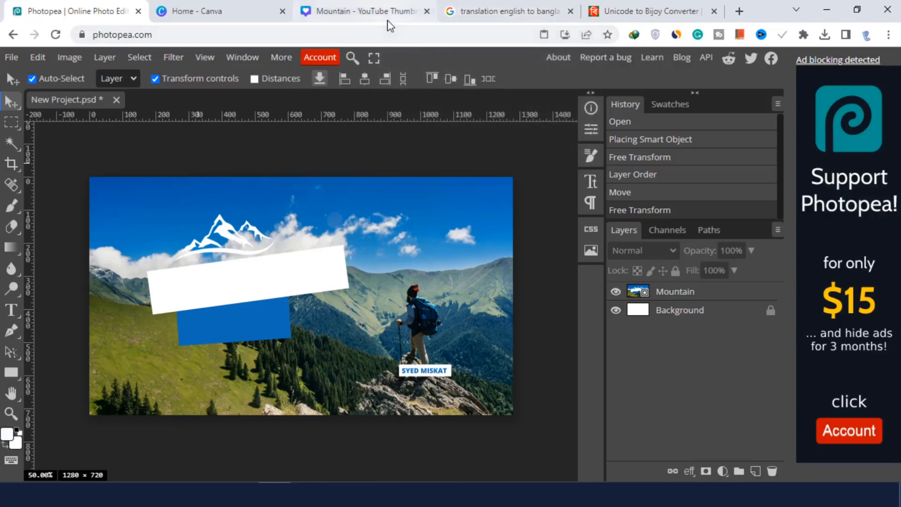
Copy the converted text from the Bijoy converter page and start a text layer on the white bar in Photopea
{"action": "left_click", "coordinate": [650, 11]}
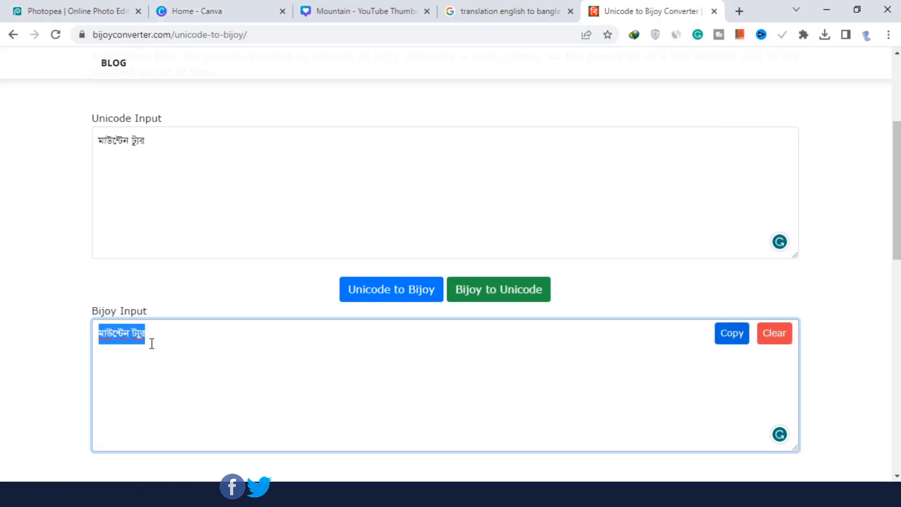
{"action": "left_click", "coordinate": [104, 14]}
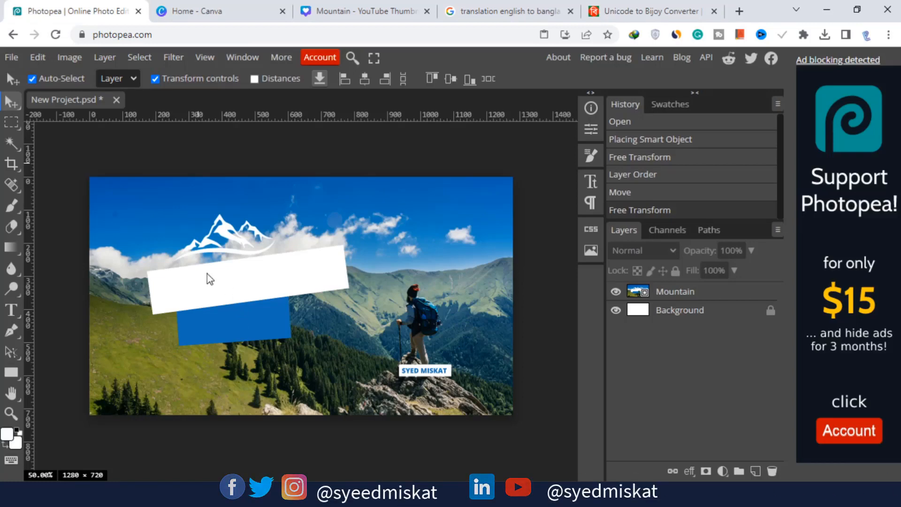
{"action": "left_click", "coordinate": [13, 310]}
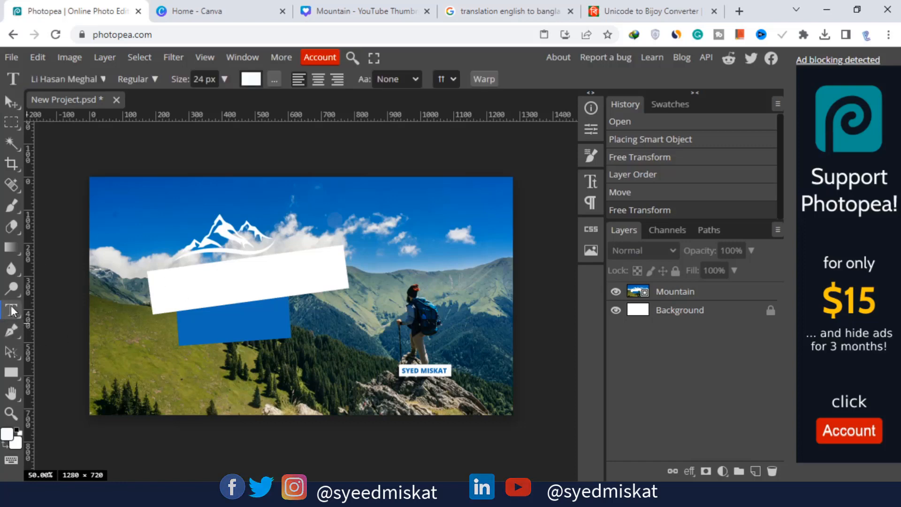
{"action": "left_click", "coordinate": [198, 291]}
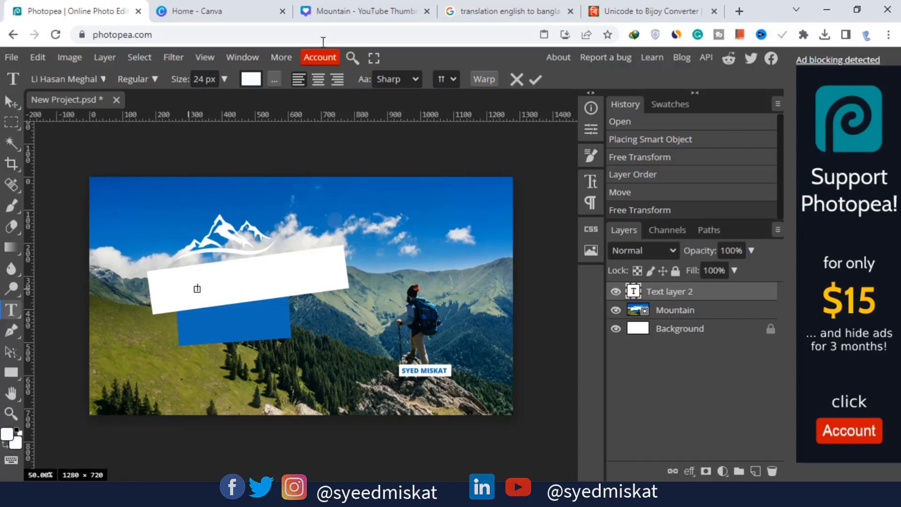
Set the text size to 107 px and the color to black, and insert the Bijoy heading "মাউন্টেন ট্যুর"
{"action": "left_click", "coordinate": [224, 78]}
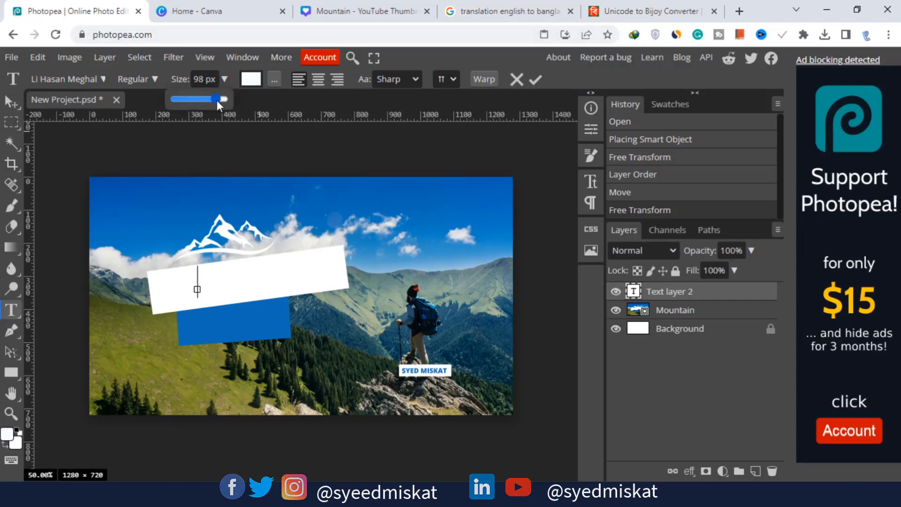
{"action": "left_click_drag", "start_coordinate": [216, 100], "coordinate": [221, 99]}
{"action": "left_click", "coordinate": [250, 79]}
{"action": "left_click", "coordinate": [156, 334]}
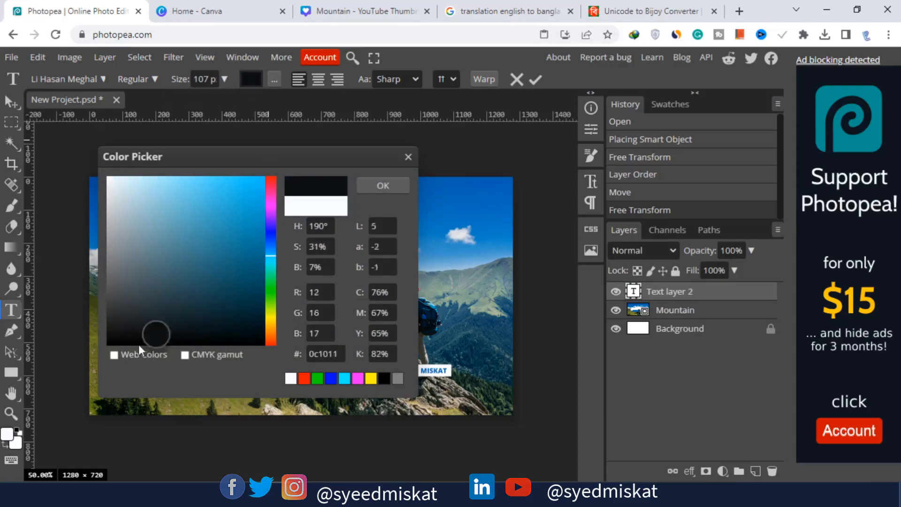
{"action": "left_click", "coordinate": [109, 342]}
{"action": "left_click", "coordinate": [383, 185]}
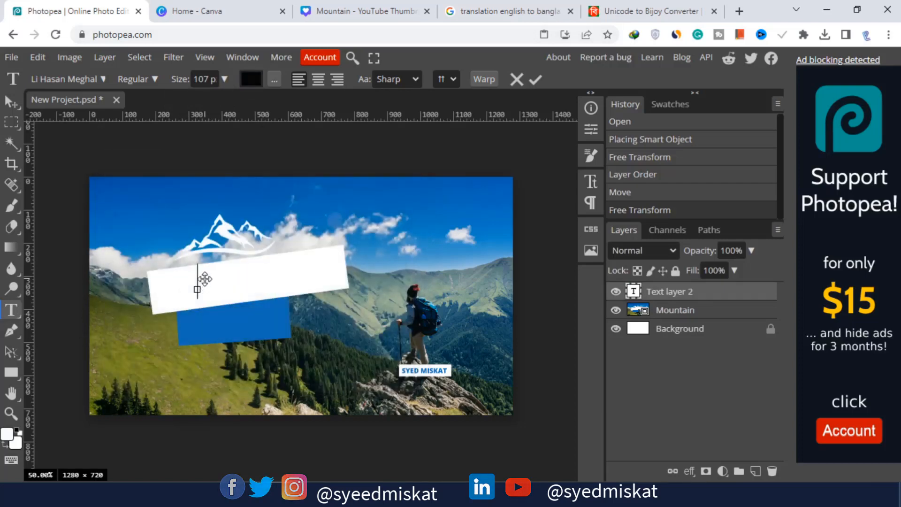
{"action": "type", "text": "মাউন্টেন ট্যুর"}
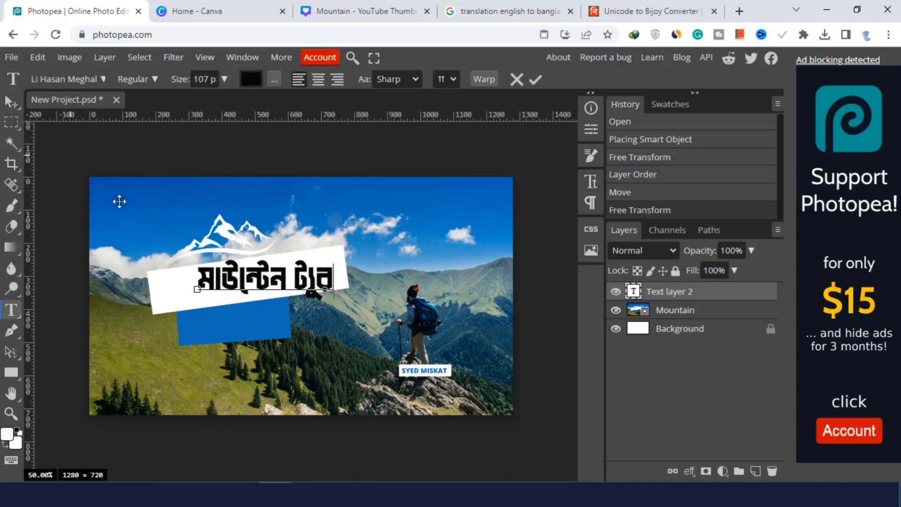
Enlarge the Bangla heading to about 130 px, rotate it about -8.2° and position it on the tilted white bar
{"action": "left_click", "coordinate": [11, 102]}
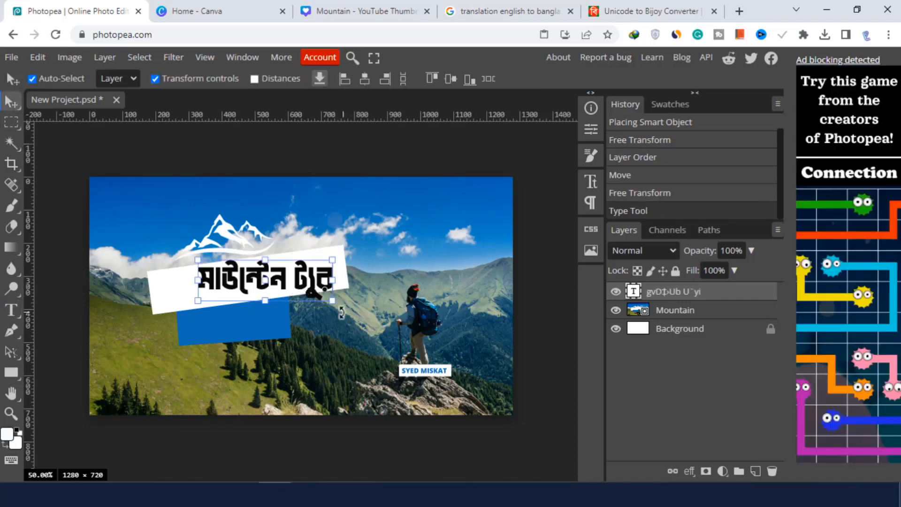
{"action": "left_click_drag", "start_coordinate": [341, 312], "coordinate": [350, 310]}
{"action": "left_click_drag", "start_coordinate": [296, 277], "coordinate": [323, 247]}
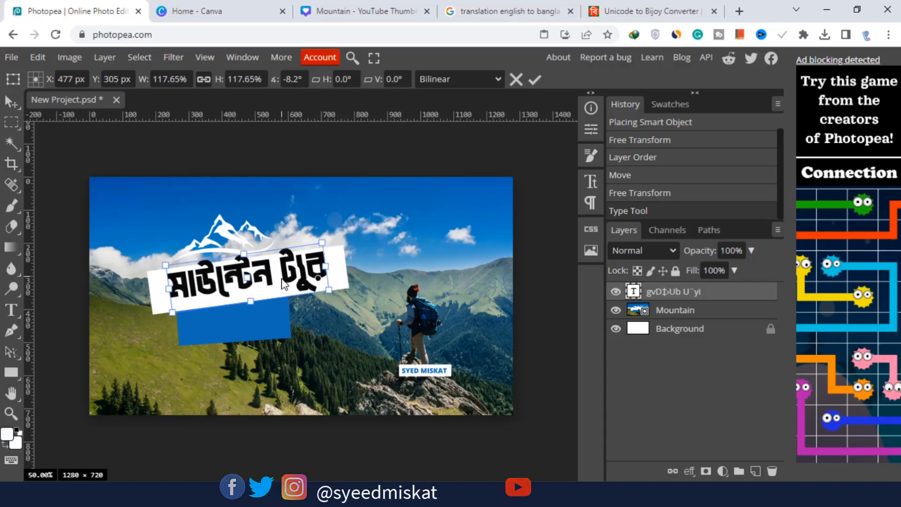
{"action": "left_click_drag", "start_coordinate": [283, 285], "coordinate": [281, 288]}
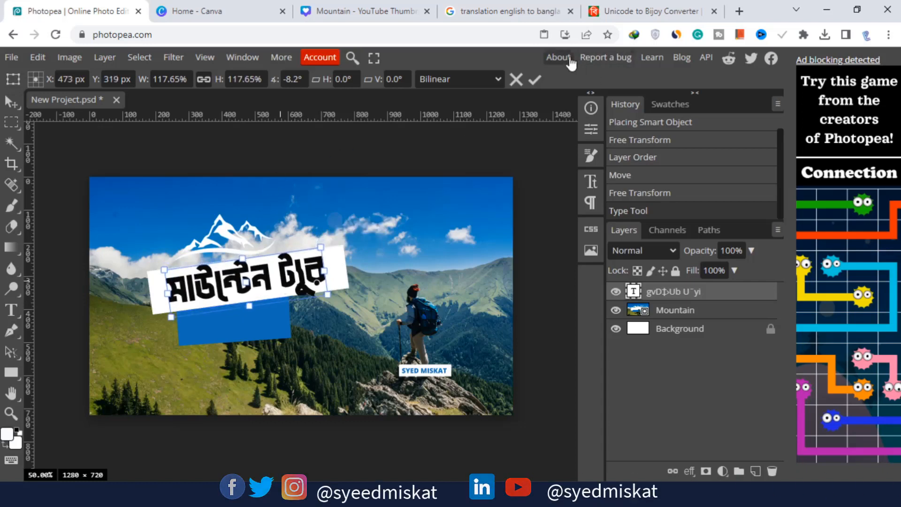
{"action": "left_click", "coordinate": [534, 79]}
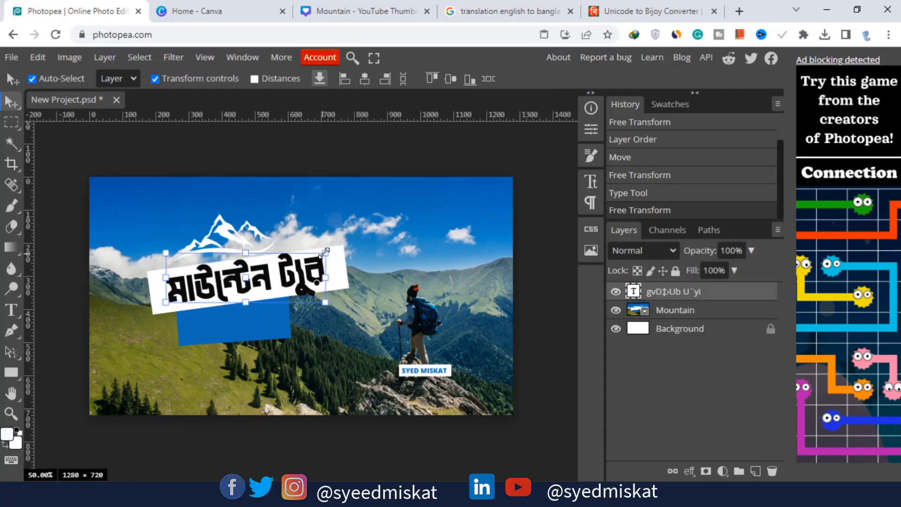
{"action": "left_click_drag", "start_coordinate": [325, 253], "coordinate": [297, 271]}
{"action": "left_click", "coordinate": [534, 78]}
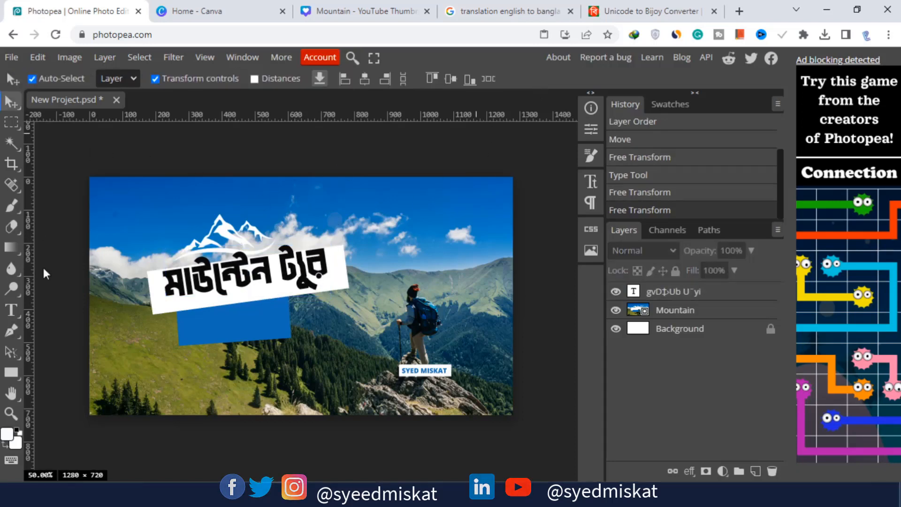
Add a "VLOG-1" text layer on the blue bar using the itsadzoke font
{"action": "left_click", "coordinate": [14, 311]}
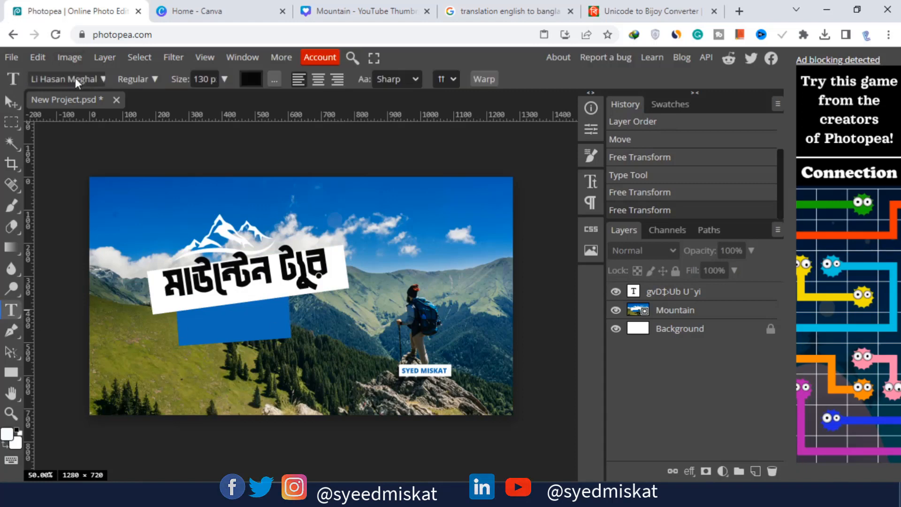
{"action": "left_click", "coordinate": [95, 79]}
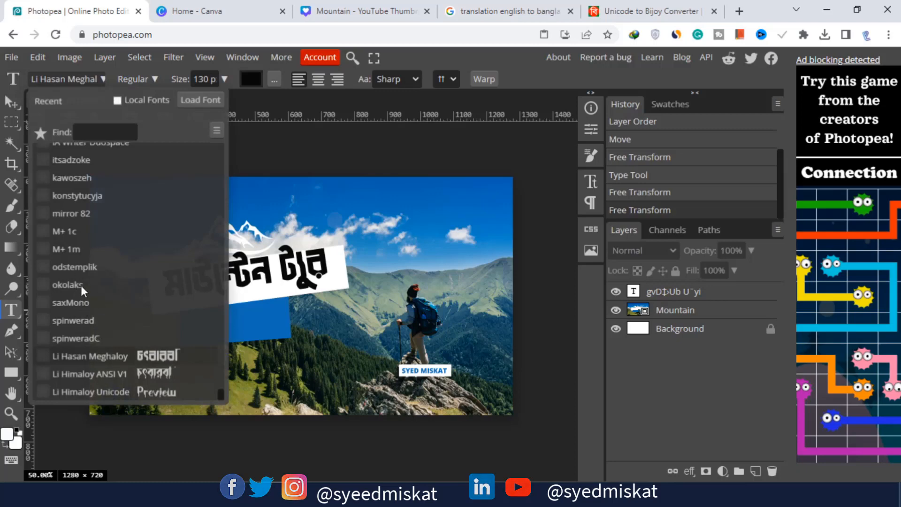
{"action": "scroll", "coordinate": [75, 289], "scroll_direction": "up", "scroll_amount": 4}
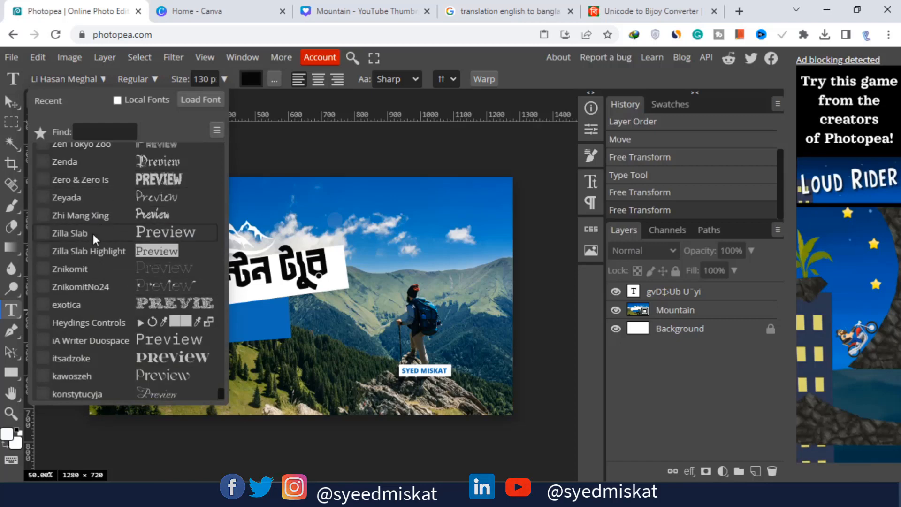
{"action": "scroll", "coordinate": [103, 262], "scroll_direction": "down", "scroll_amount": 1}
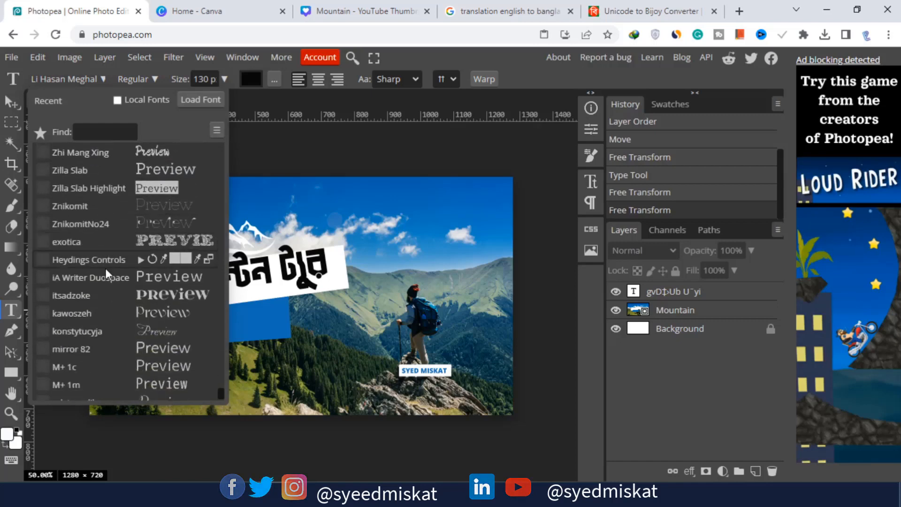
{"action": "left_click", "coordinate": [97, 293]}
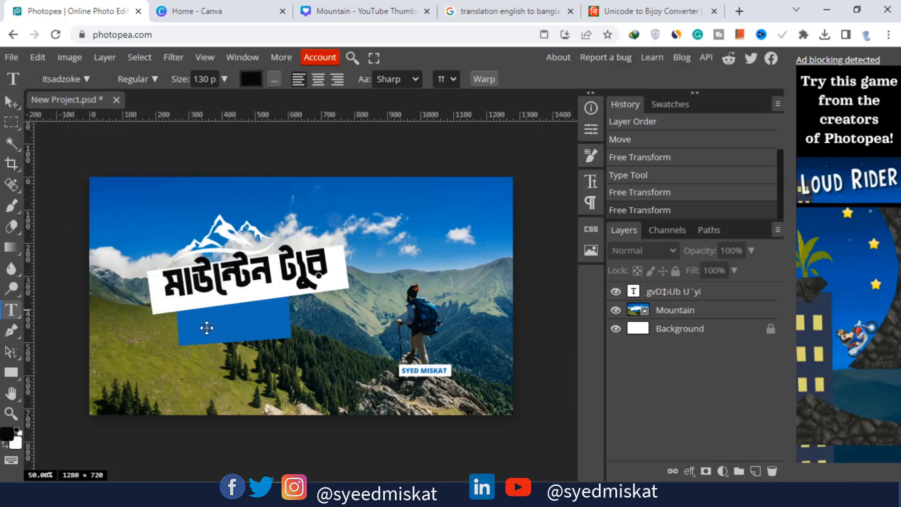
{"action": "left_click", "coordinate": [205, 327]}
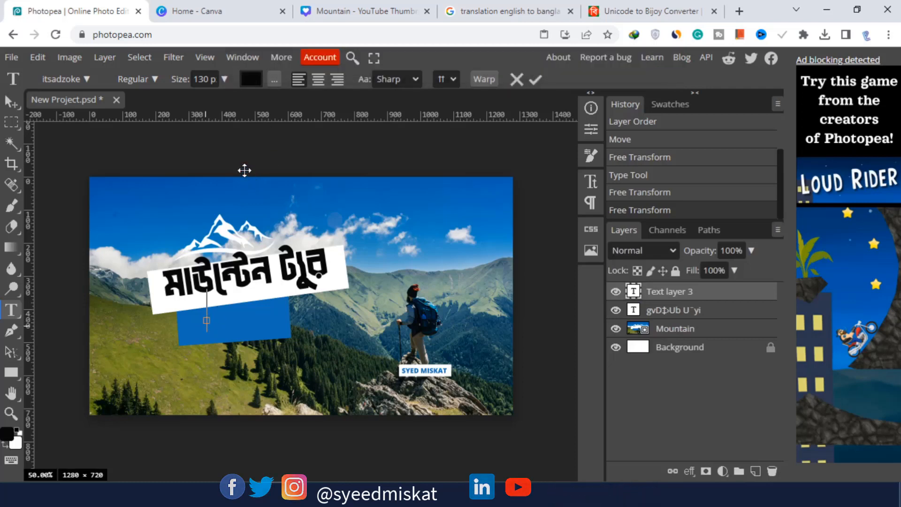
{"action": "type", "text": "VLOG"}
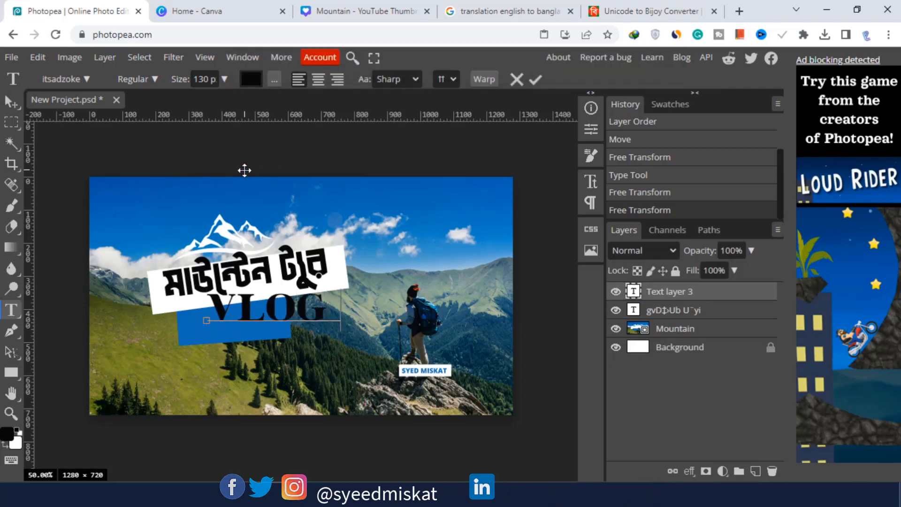
{"action": "type", "text": "-1"}
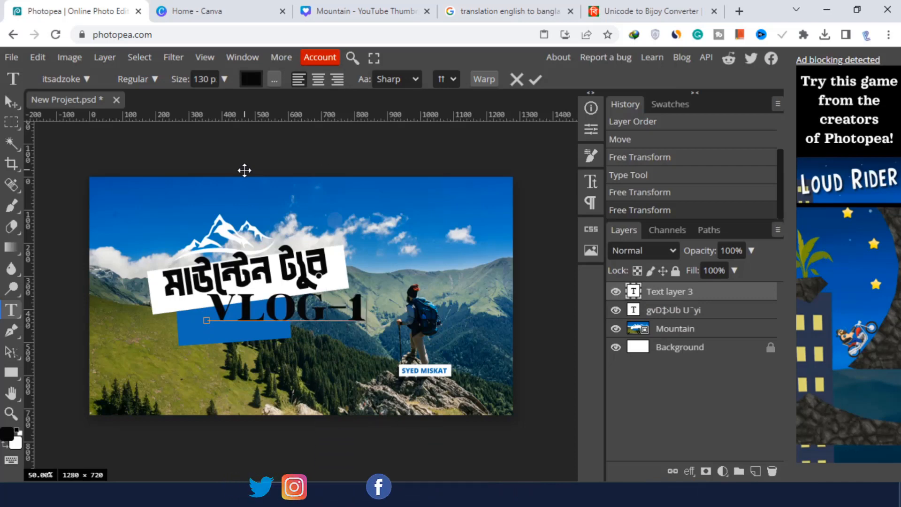
Scale the VLOG-1 text to about 65%, rotate it about -6.2° and position it on the tilted blue bar
{"action": "left_click", "coordinate": [10, 100]}
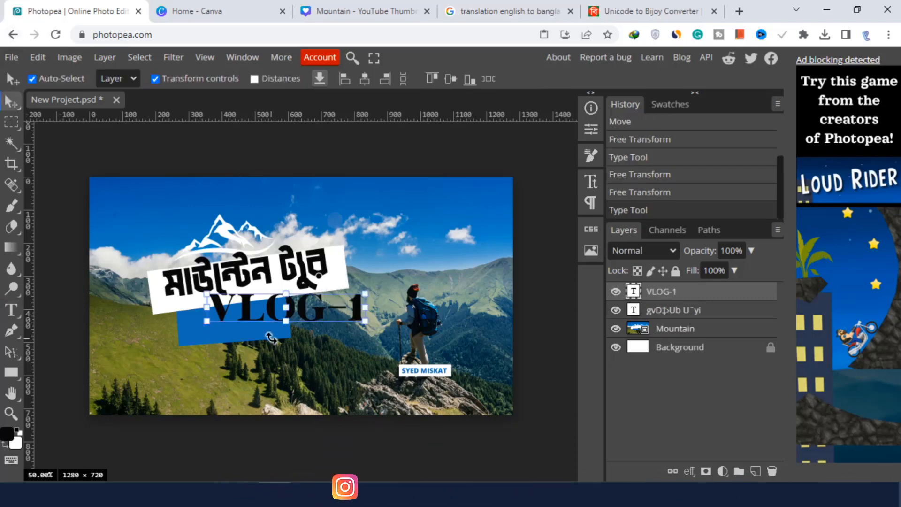
{"action": "left_click_drag", "start_coordinate": [365, 294], "coordinate": [289, 346]}
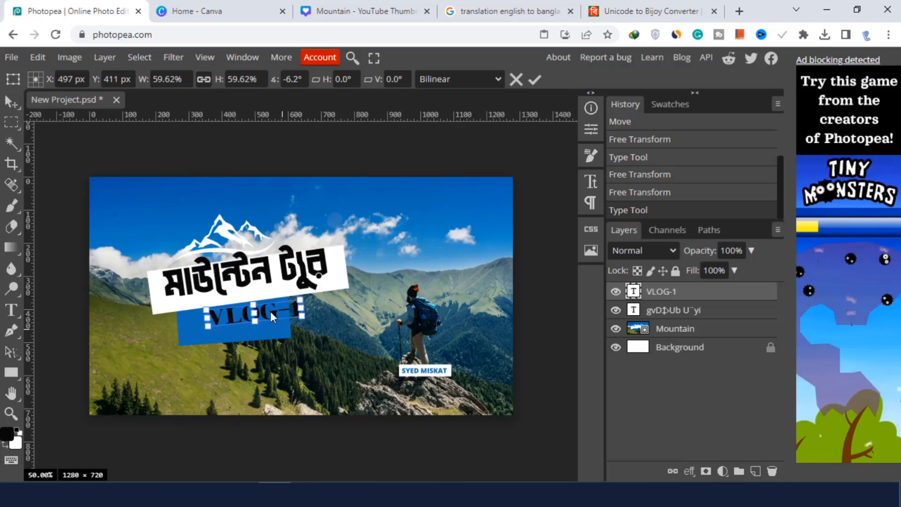
{"action": "left_click_drag", "start_coordinate": [266, 311], "coordinate": [249, 320]}
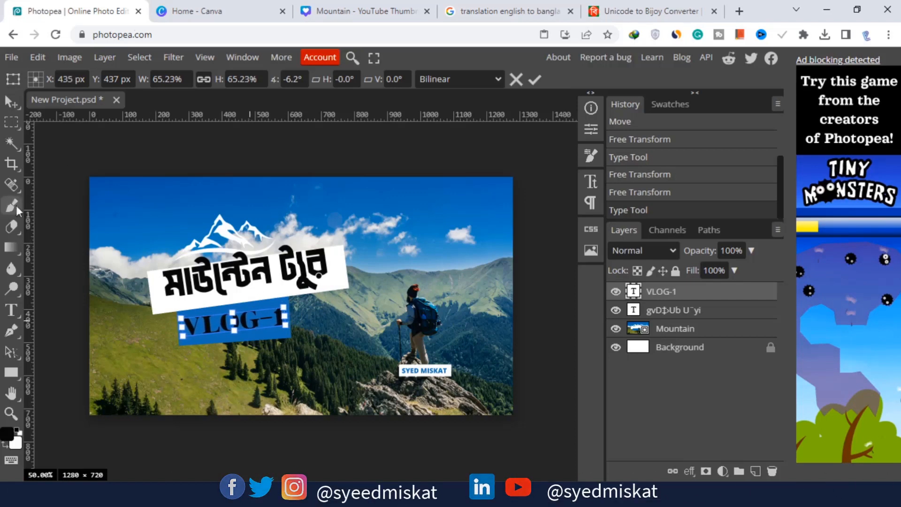
Try the Zen Dots and Zen Antique fonts on the VLOG-1 text
{"action": "left_click", "coordinate": [15, 312]}
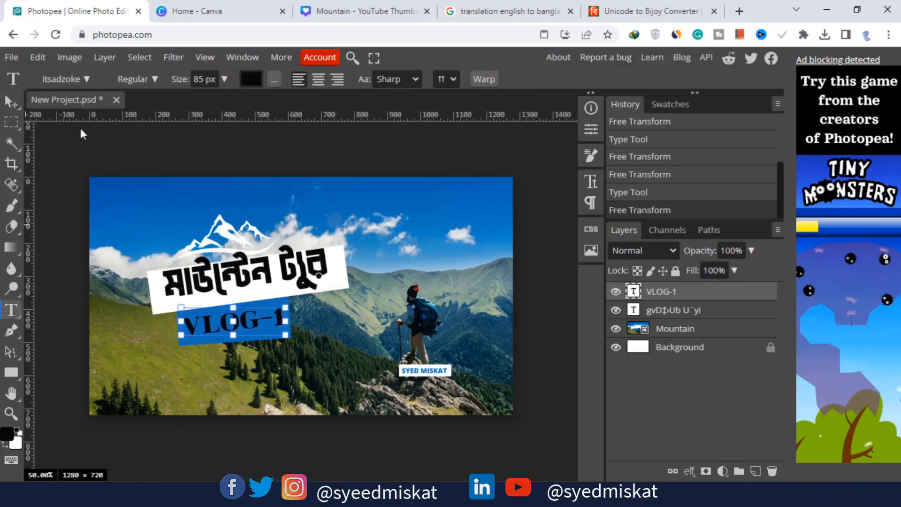
{"action": "left_click", "coordinate": [65, 79]}
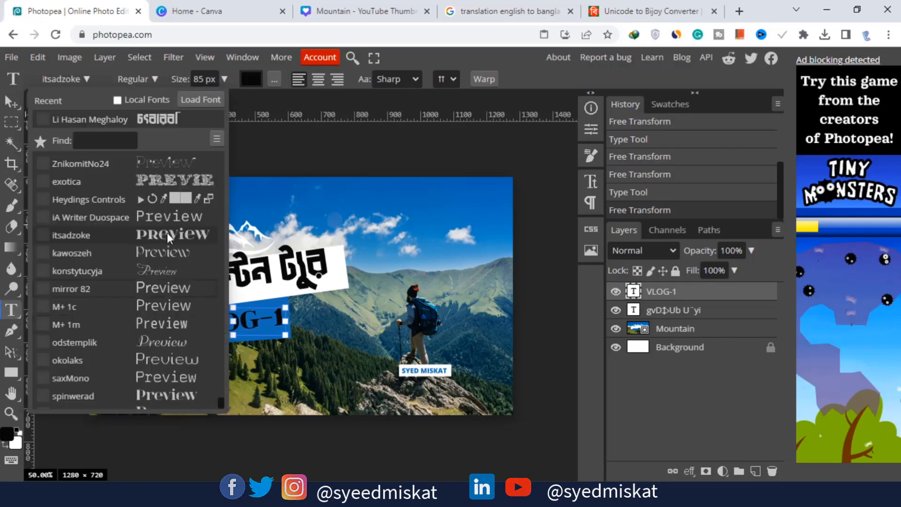
{"action": "scroll", "coordinate": [165, 214], "scroll_direction": "up", "scroll_amount": 5}
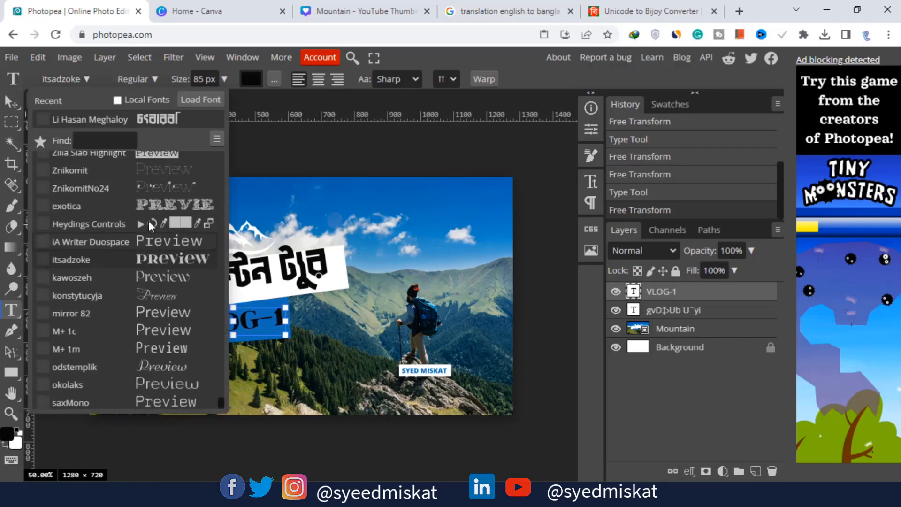
{"action": "scroll", "coordinate": [155, 211], "scroll_direction": "up", "scroll_amount": 3}
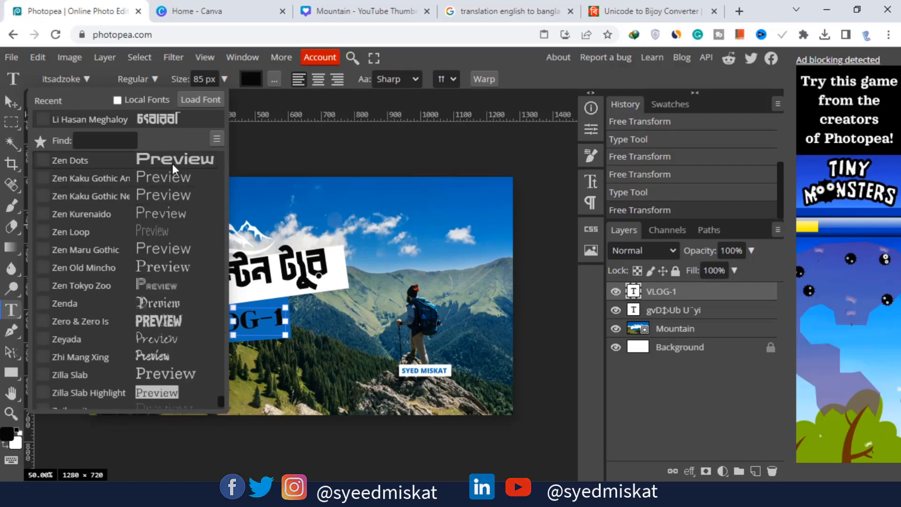
{"action": "left_click", "coordinate": [173, 161]}
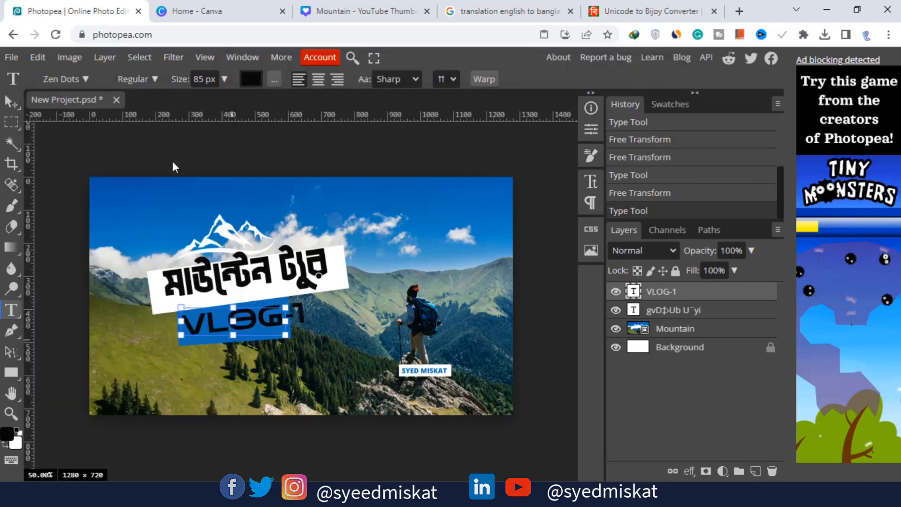
{"action": "left_click", "coordinate": [65, 78]}
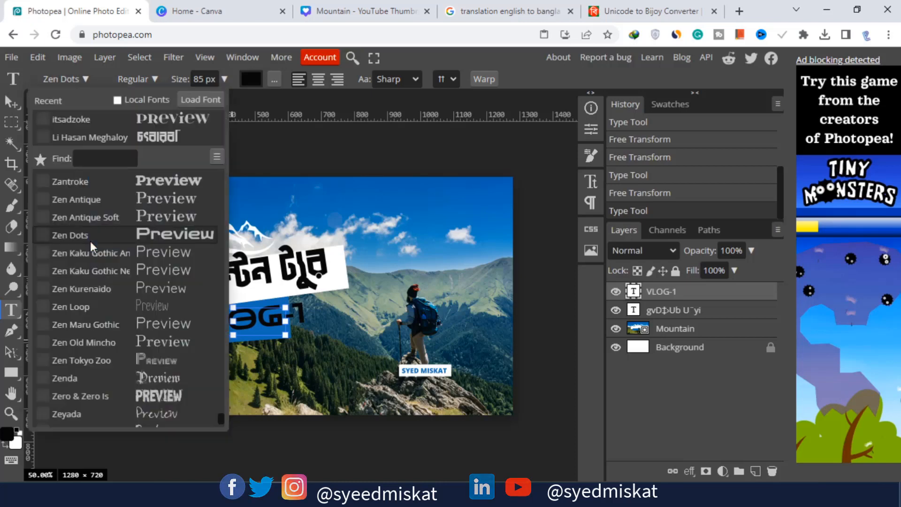
{"action": "left_click", "coordinate": [105, 199]}
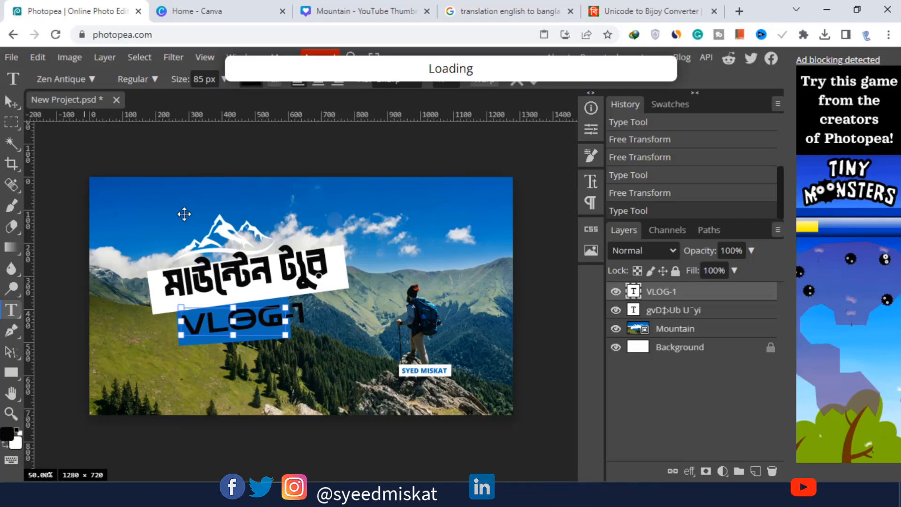
Set the VLOG-1 text's font to Work Sans in the Bold style
{"action": "left_click", "coordinate": [66, 79]}
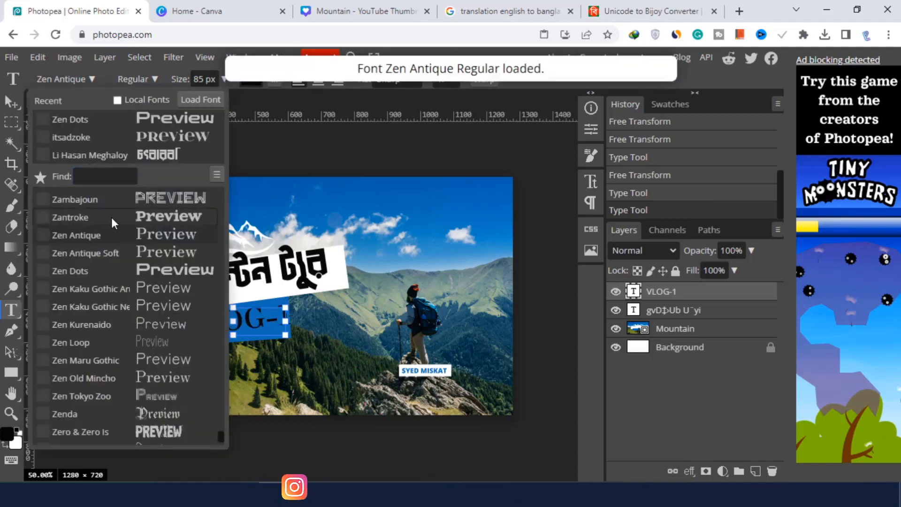
{"action": "scroll", "coordinate": [112, 217], "scroll_direction": "up", "scroll_amount": 2}
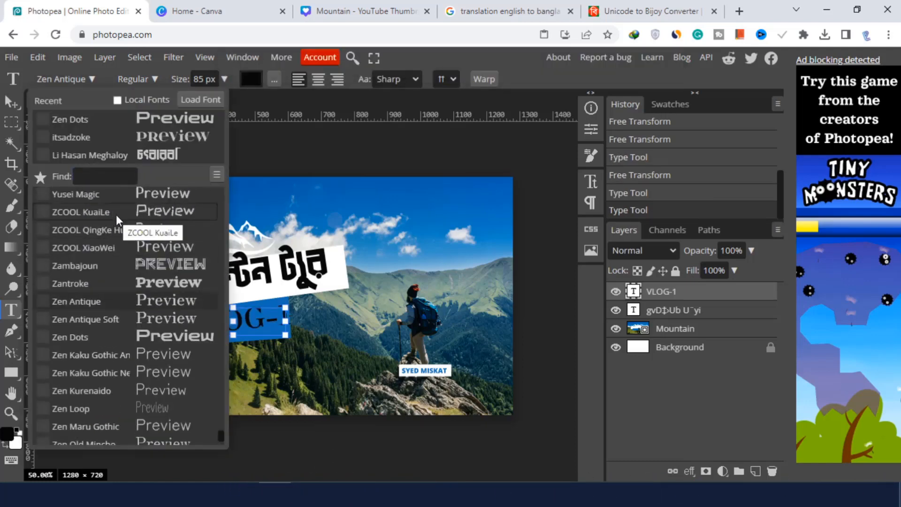
{"action": "scroll", "coordinate": [116, 215], "scroll_direction": "up", "scroll_amount": 5}
{"action": "scroll", "coordinate": [123, 215], "scroll_direction": "up", "scroll_amount": 4}
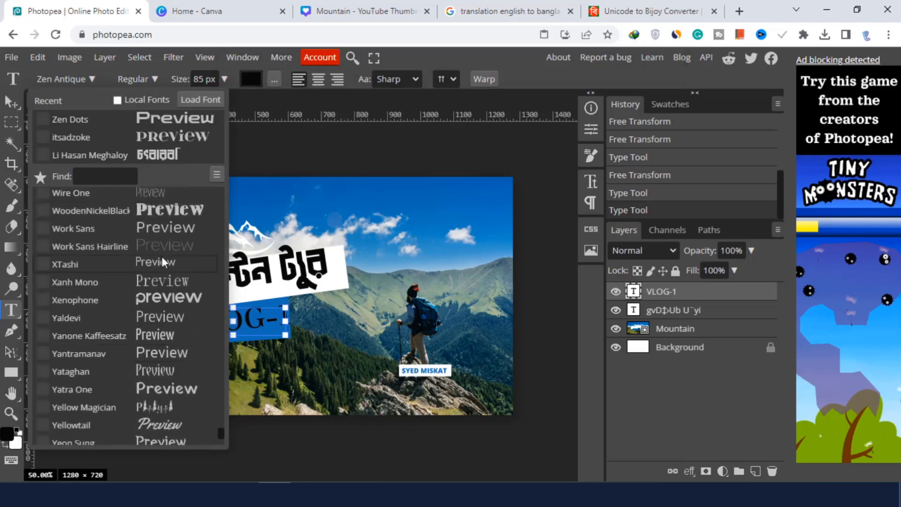
{"action": "left_click", "coordinate": [167, 229]}
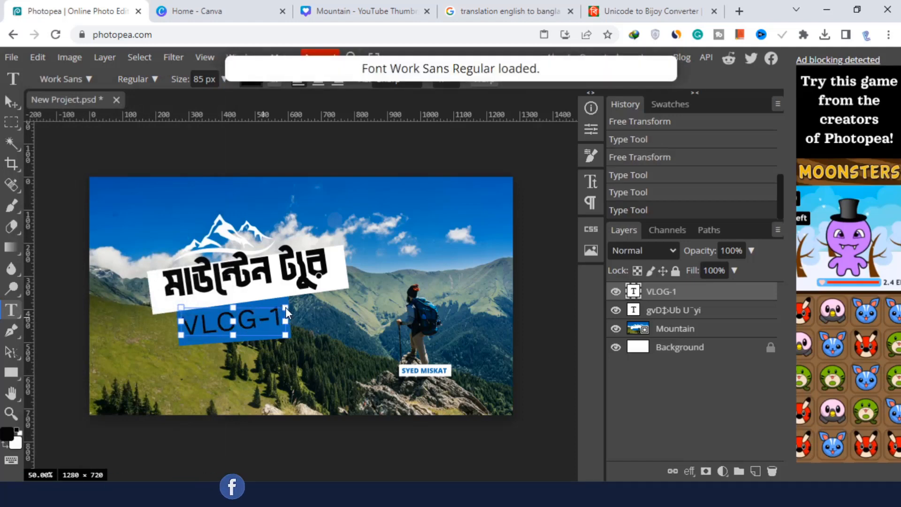
{"action": "left_click", "coordinate": [142, 78]}
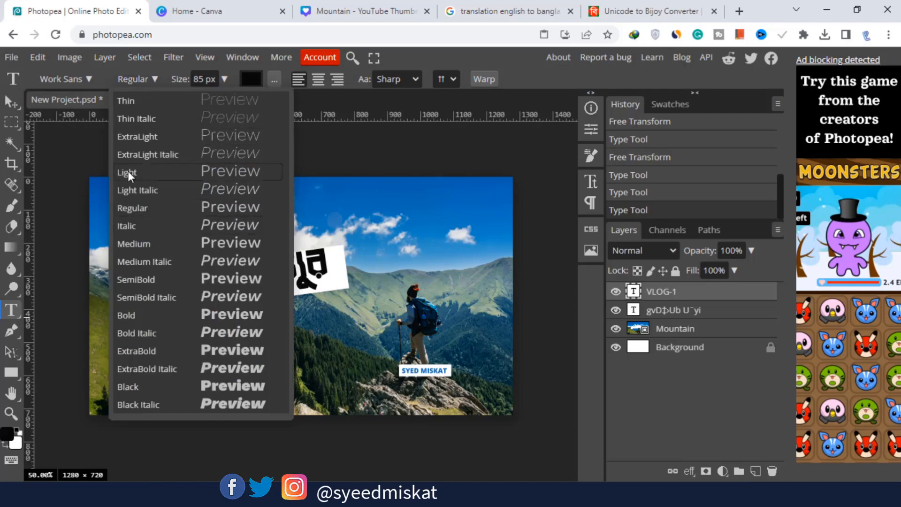
{"action": "left_click", "coordinate": [135, 315]}
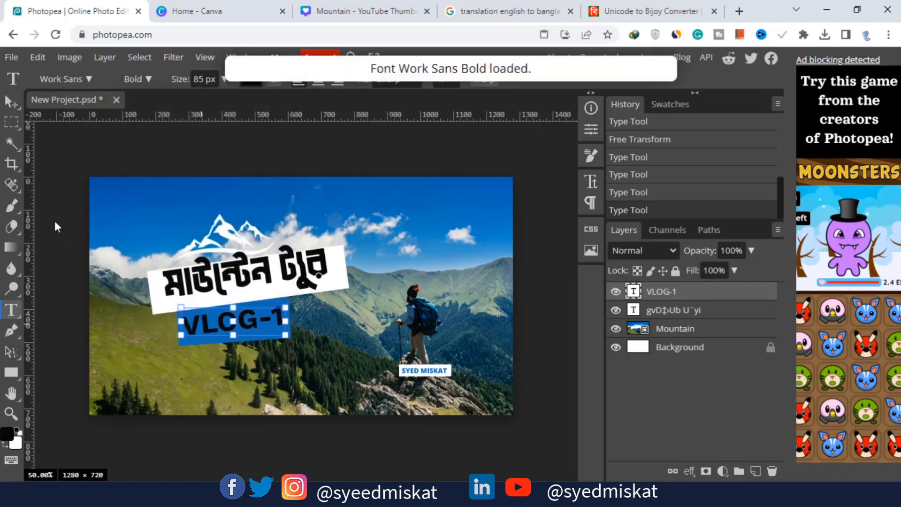
{"action": "left_click", "coordinate": [58, 309]}
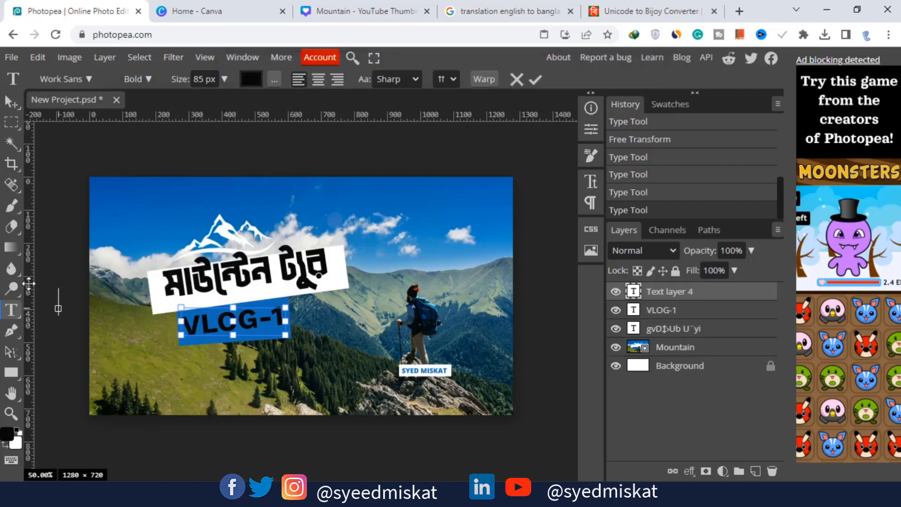
{"action": "left_click", "coordinate": [520, 80]}
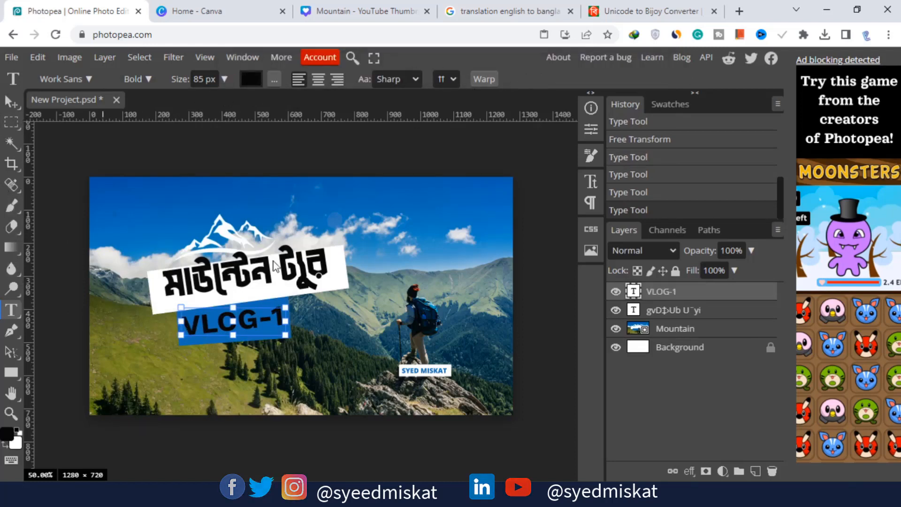
Change the VLOG-1 text color to white (ffffff) and deselect the layer
{"action": "left_click", "coordinate": [251, 79]}
{"action": "left_click", "coordinate": [108, 177]}
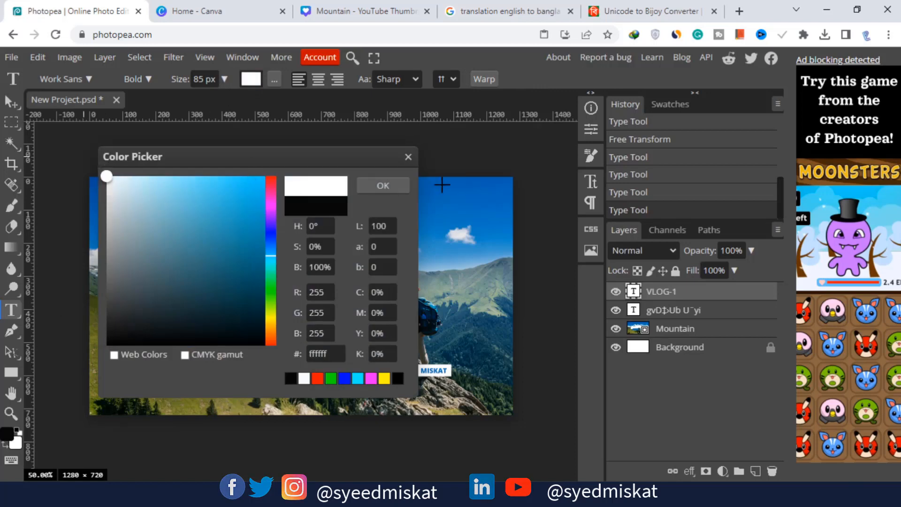
{"action": "left_click", "coordinate": [383, 186]}
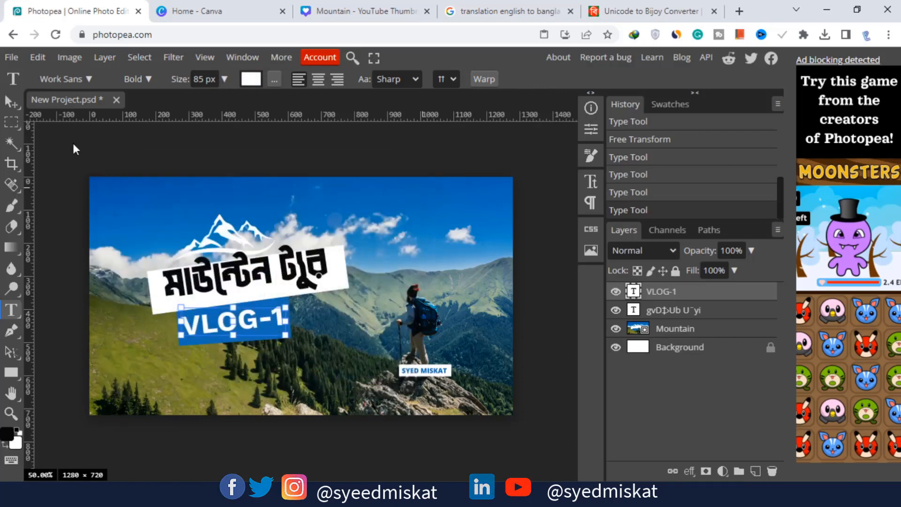
{"action": "key", "text": "v"}
{"action": "left_click", "coordinate": [93, 156]}
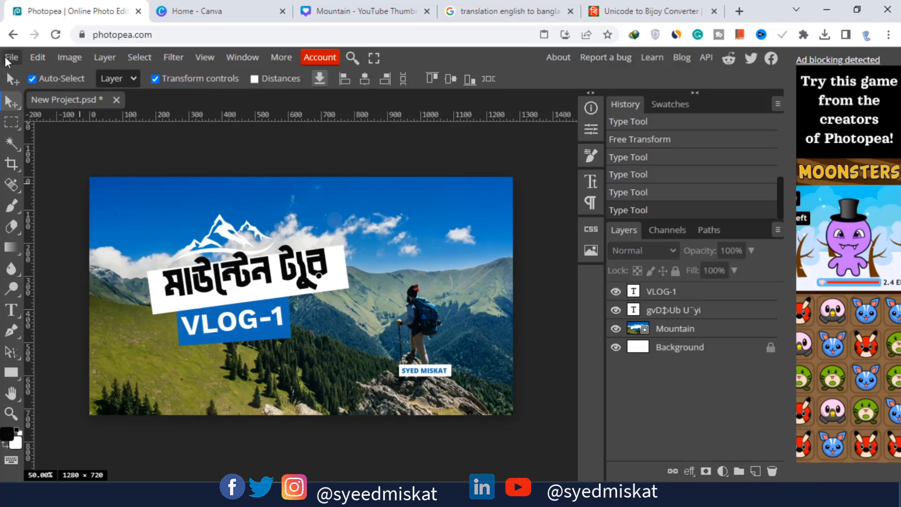
Export the thumbnail as a 1280 × 720 px JPG at 100% quality and open the exported image
{"action": "left_click", "coordinate": [8, 59]}
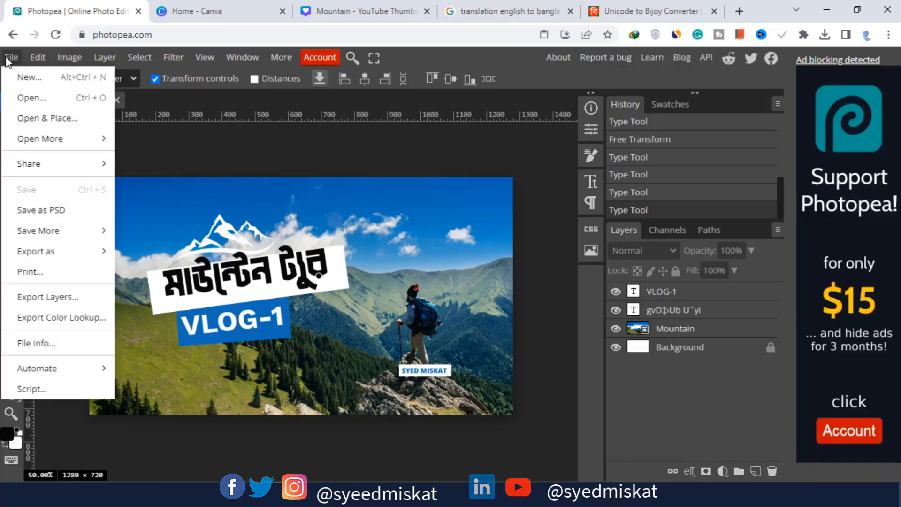
{"action": "mouse_move", "coordinate": [63, 257]}
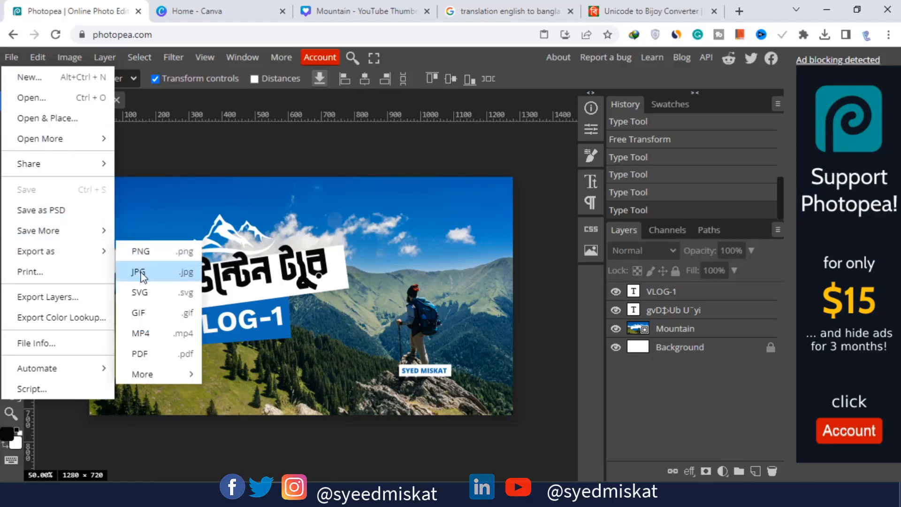
{"action": "left_click", "coordinate": [155, 267]}
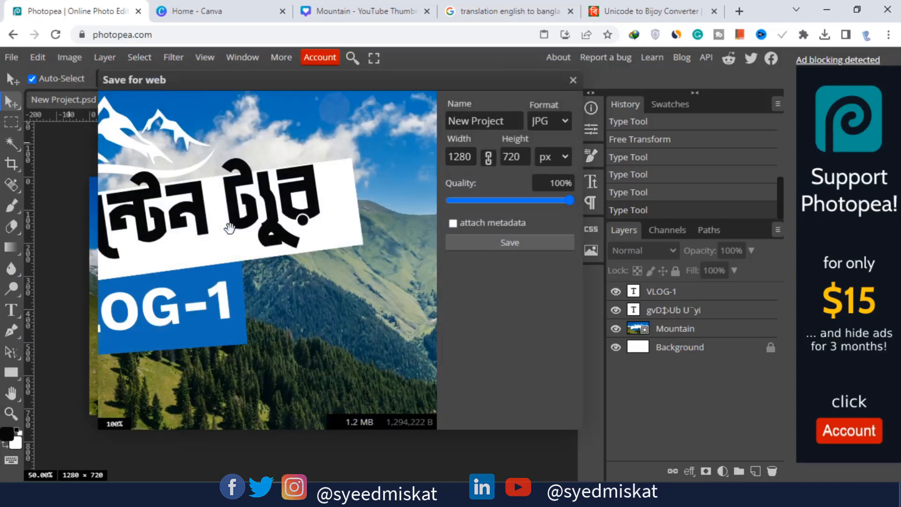
{"action": "left_click", "coordinate": [496, 252]}
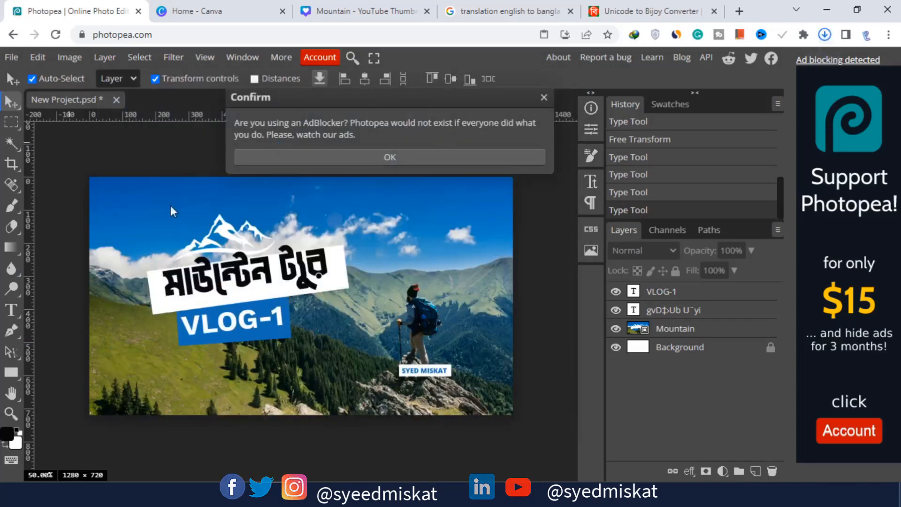
{"action": "left_click", "coordinate": [395, 158]}
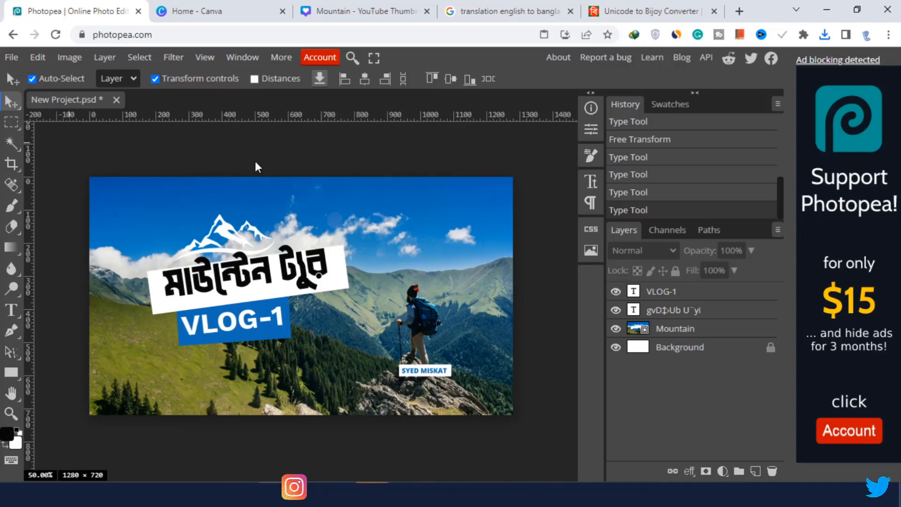
{"action": "left_click", "coordinate": [372, 492]}
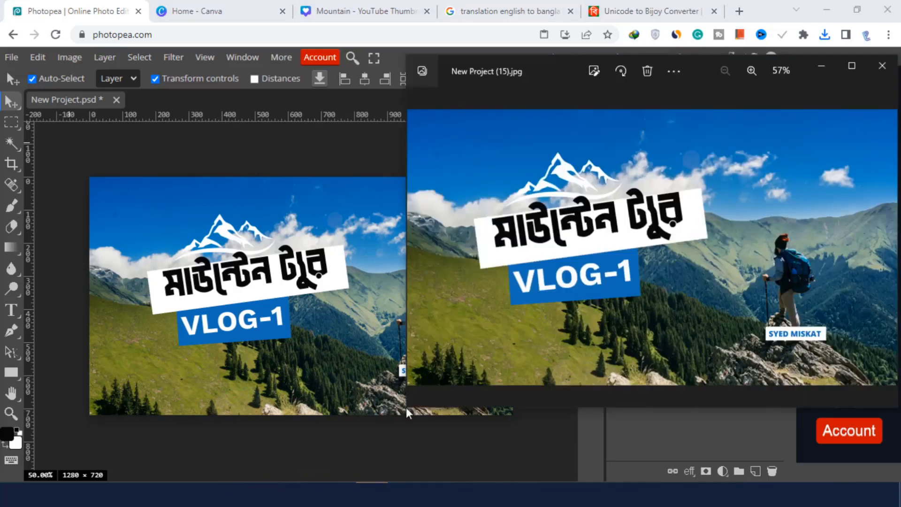